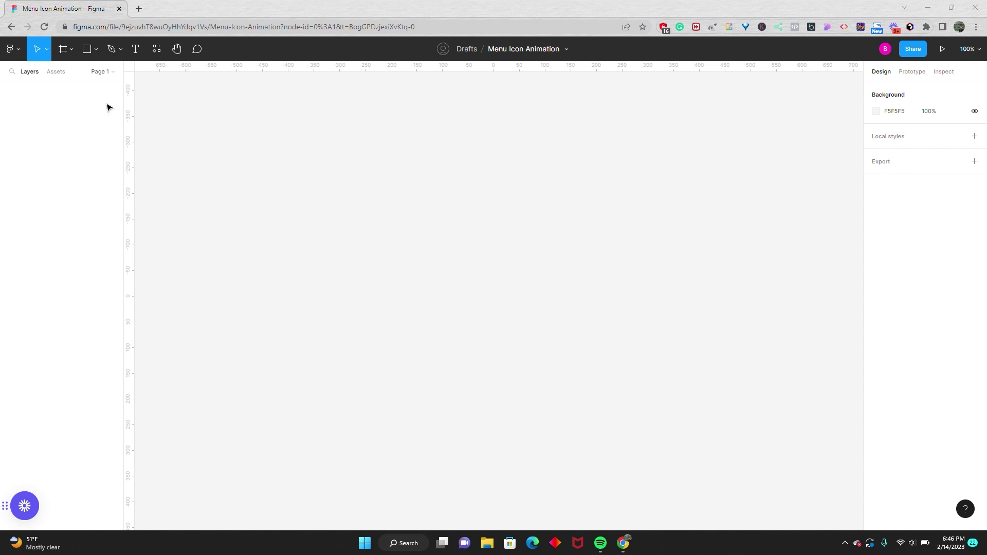
# - Draw a horizontal line and give it a stroke weight of 6
pyautogui.click(95, 50)
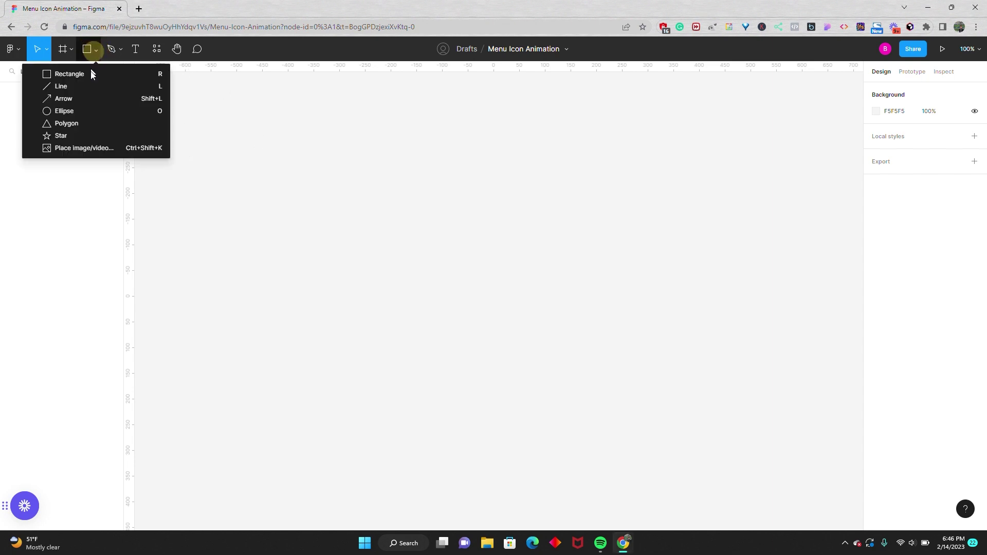
pyautogui.click(89, 86)
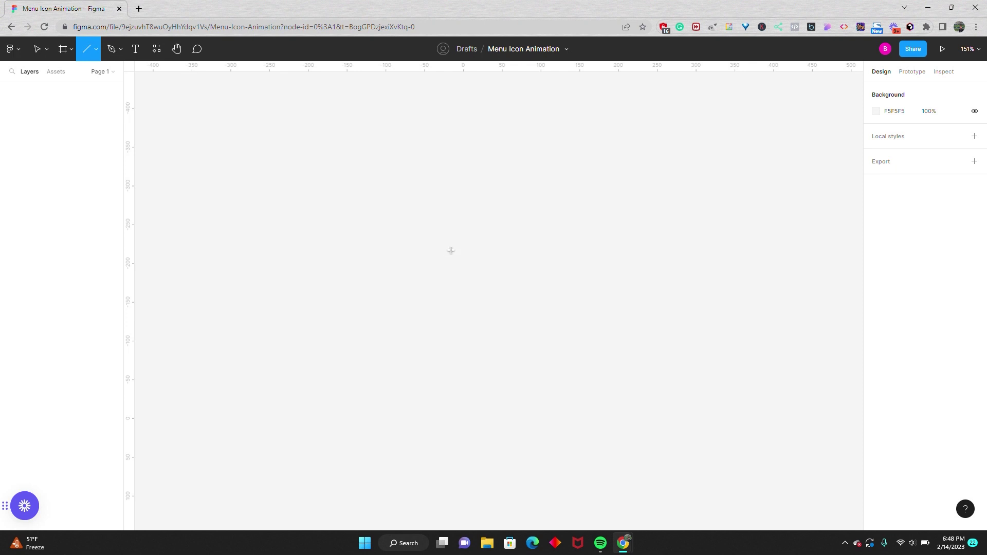
pyautogui.moveTo(460, 219); pyautogui.dragTo(532, 220)
pyautogui.click(569, 258)
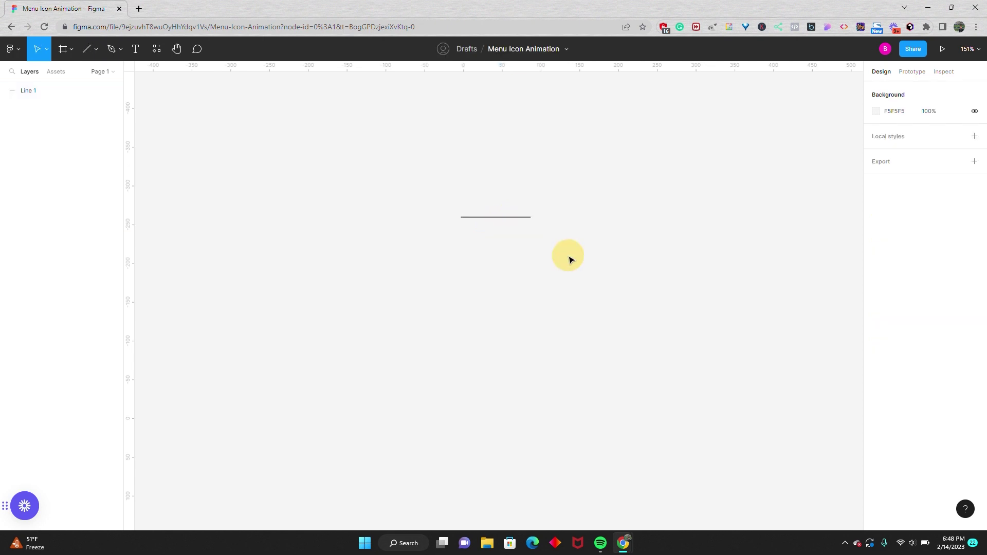
pyautogui.click(517, 222)
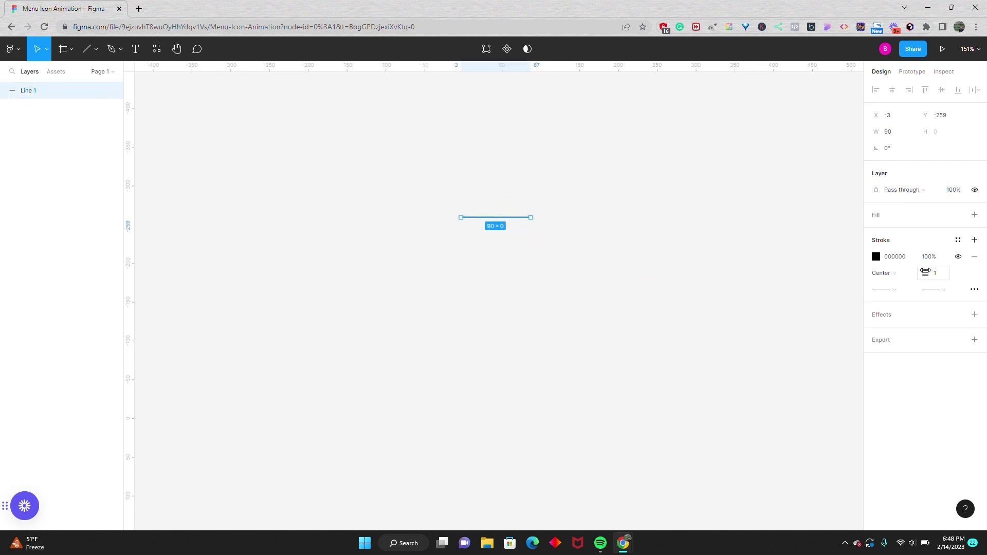
pyautogui.click(936, 275)
pyautogui.write('6')
pyautogui.press('Return')
pyautogui.click(726, 252)
# - Duplicate the line twice downward, 18 apart, to form three stacked bars
pyautogui.click(521, 223)
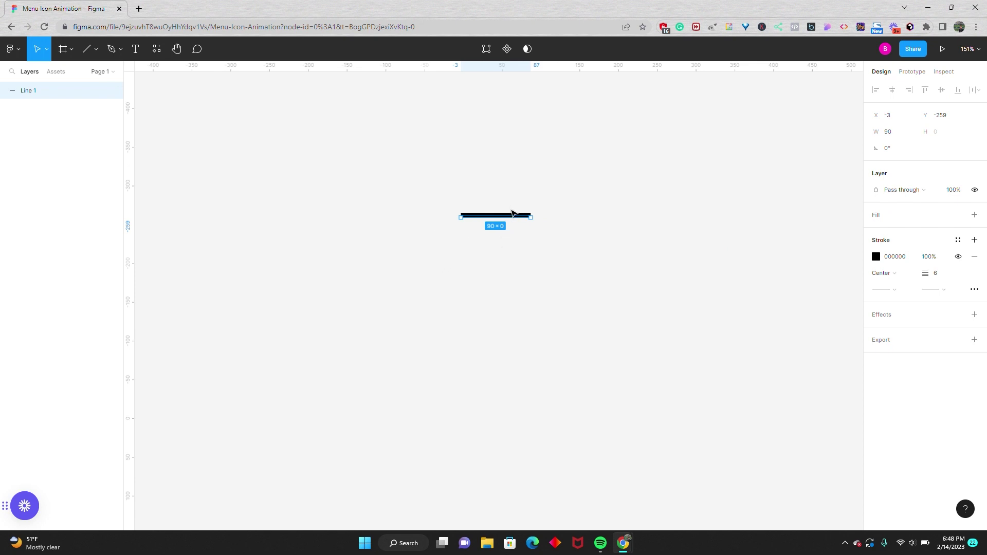
pyautogui.moveTo(513, 219); pyautogui.dragTo(514, 233)
pyautogui.click(512, 245)
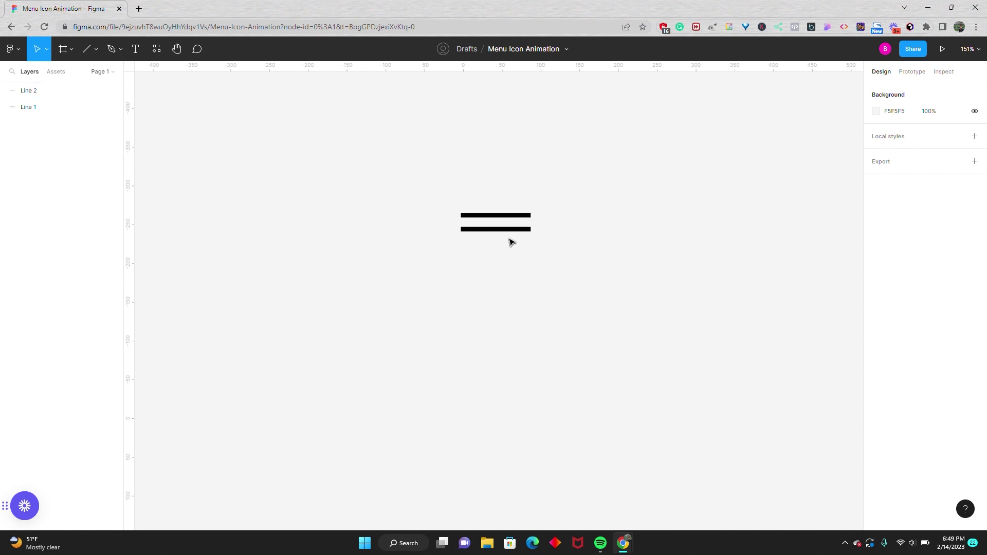
pyautogui.click(511, 233)
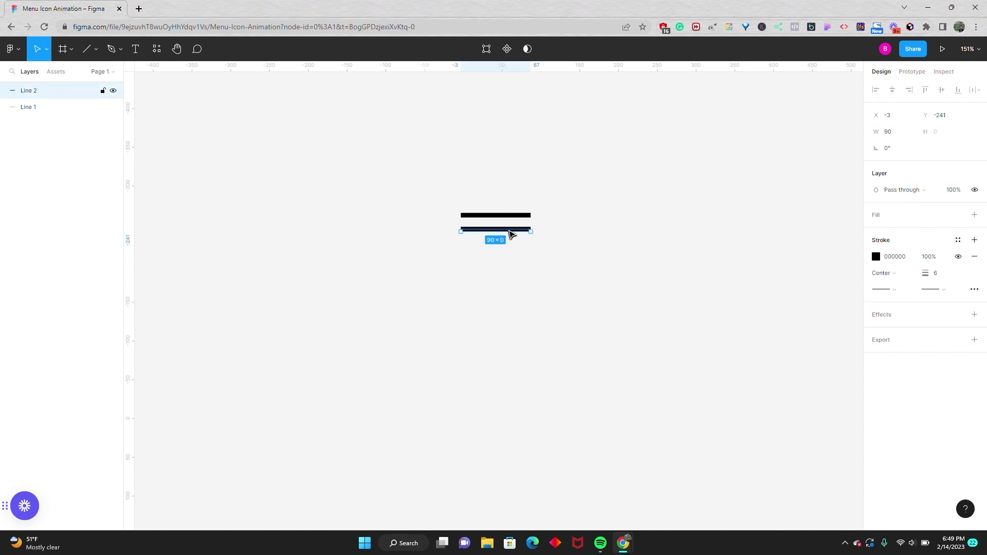
pyautogui.moveTo(511, 233); pyautogui.dragTo(511, 252)
pyautogui.click(510, 264)
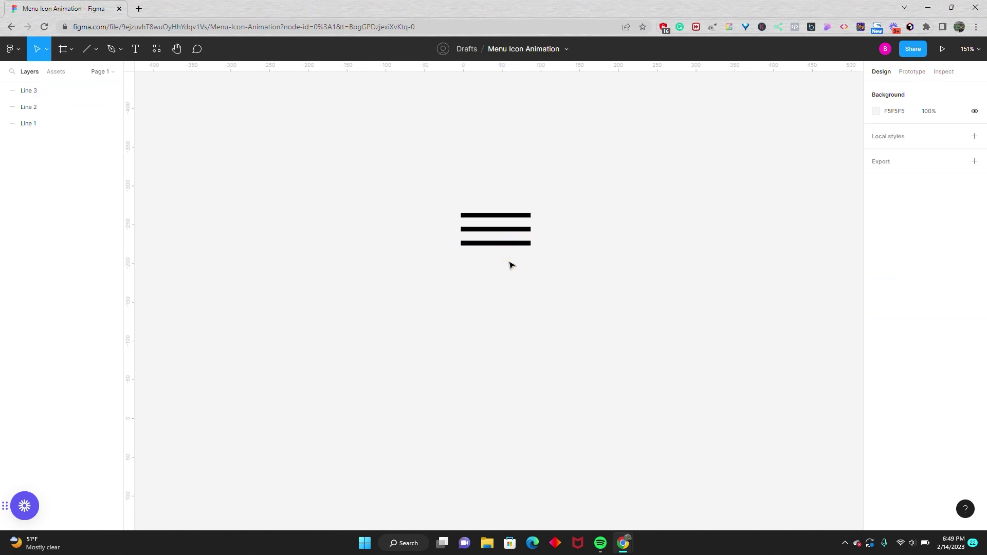
pyautogui.click(509, 213)
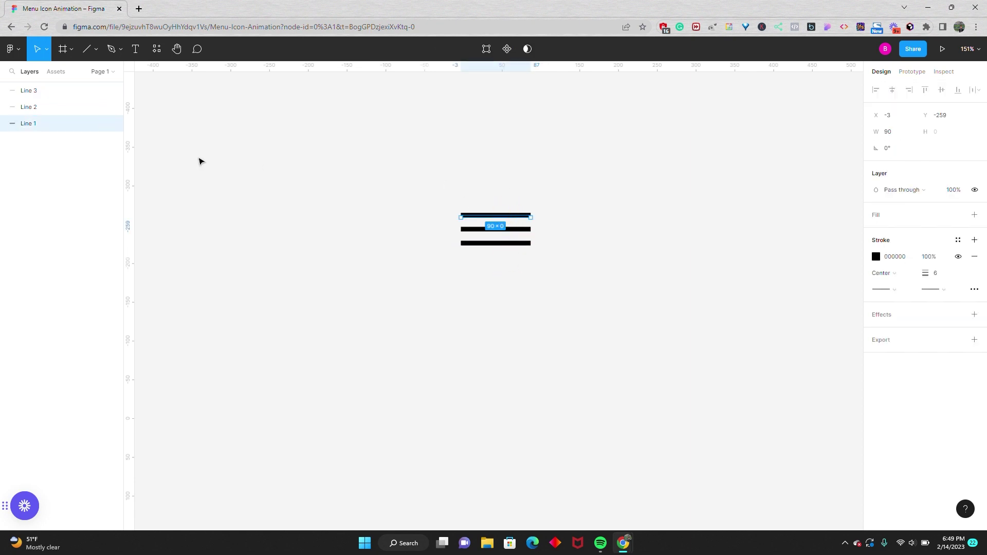
# - Rename the three line layers 'top', 'middle' and 'bottom' in the Layers panel
pyautogui.doubleClick(34, 126)
pyautogui.write('top')
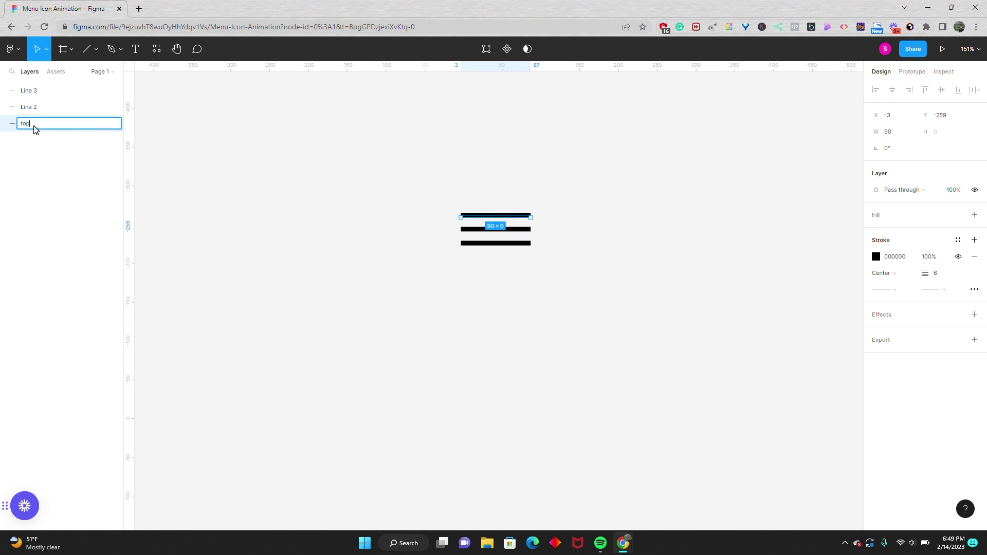
pyautogui.press('Return')
pyautogui.doubleClick(31, 111)
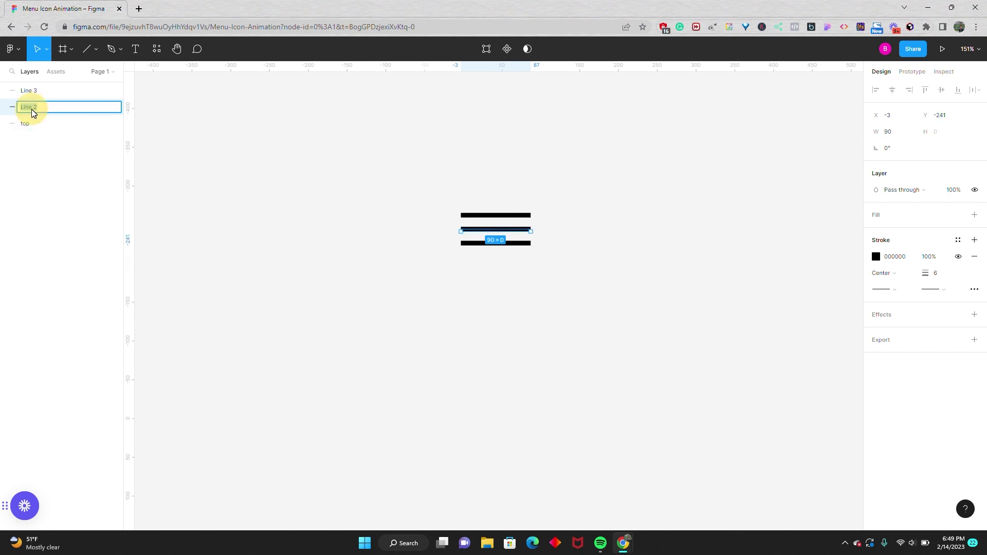
pyautogui.write('middle')
pyautogui.press('Return')
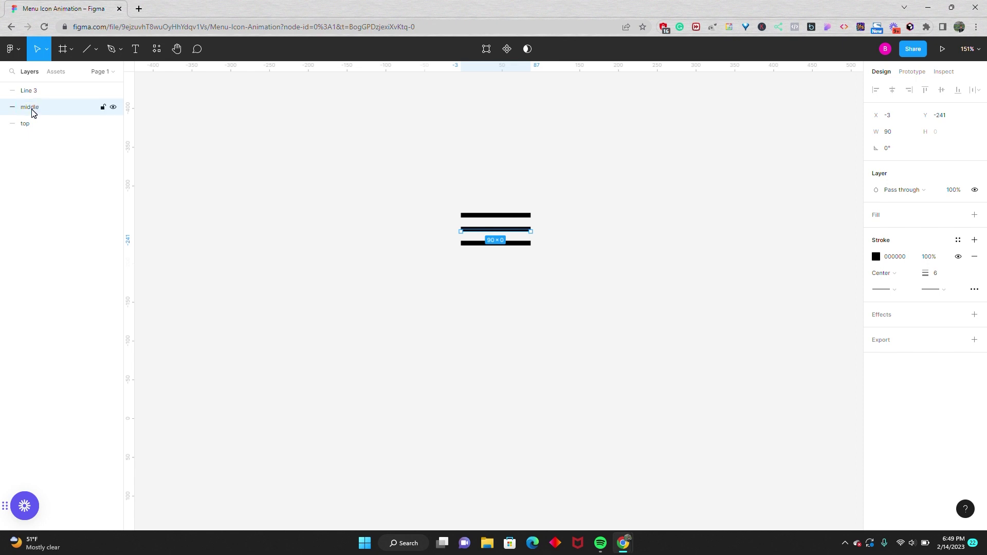
pyautogui.doubleClick(32, 92)
pyautogui.write('bot')
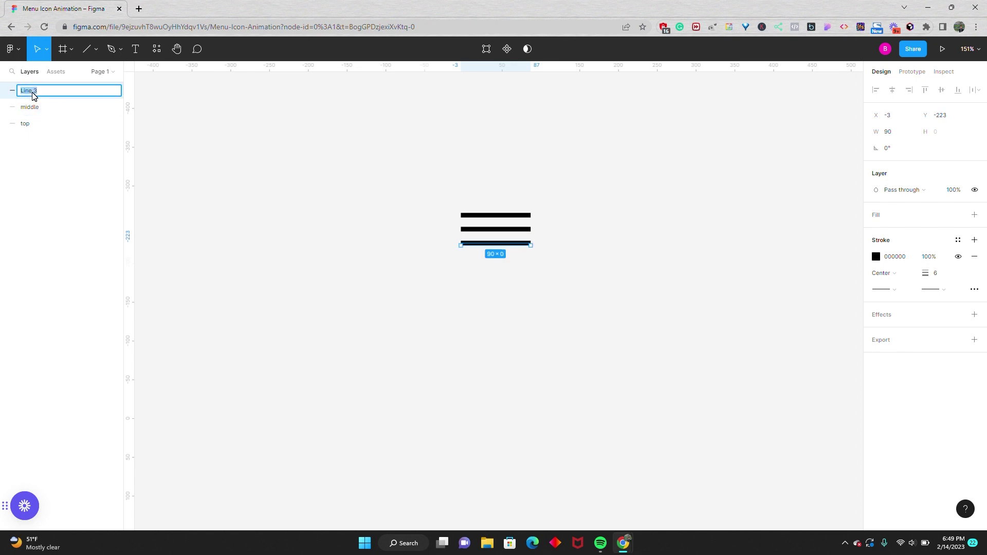
pyautogui.write('tom')
pyautogui.press('Return')
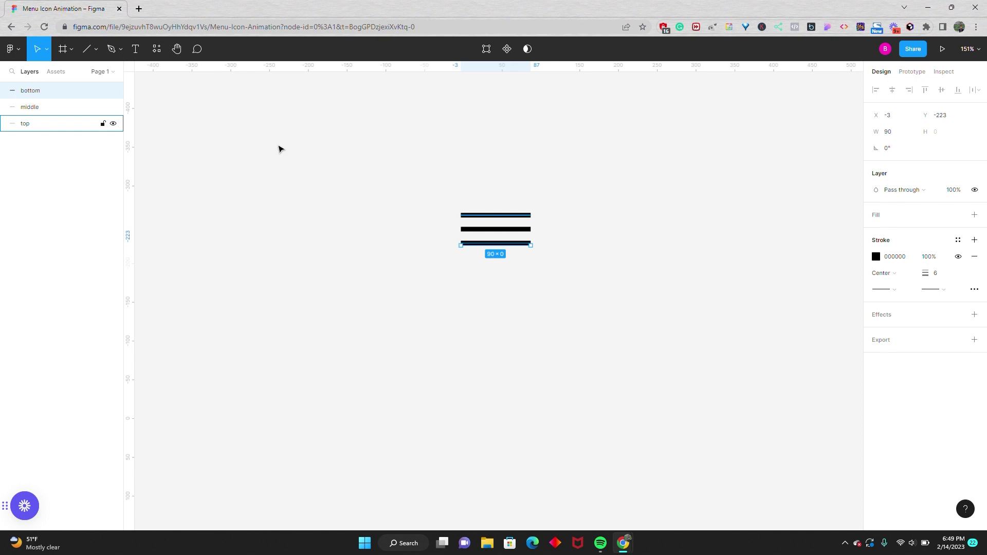
pyautogui.click(341, 148)
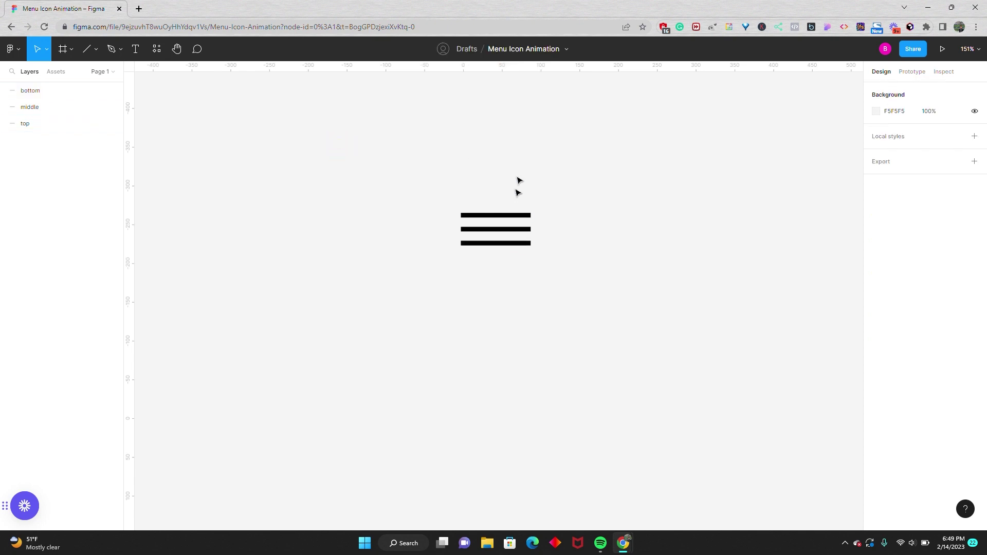
# - Frame the three lines, name the frame 'Hamburger Icon', and convert it to a component
pyautogui.moveTo(569, 188); pyautogui.dragTo(441, 280)
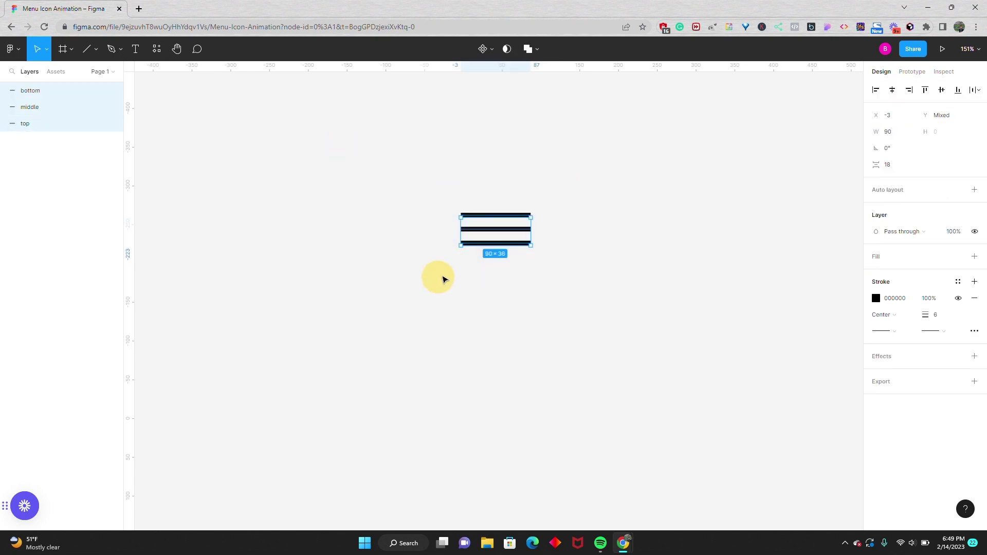
pyautogui.rightClick(497, 232)
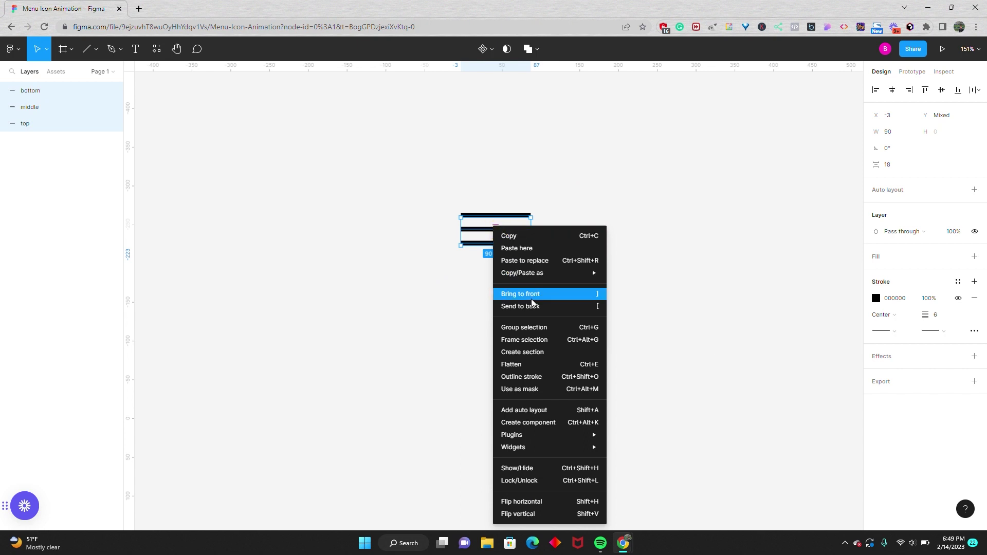
pyautogui.click(532, 340)
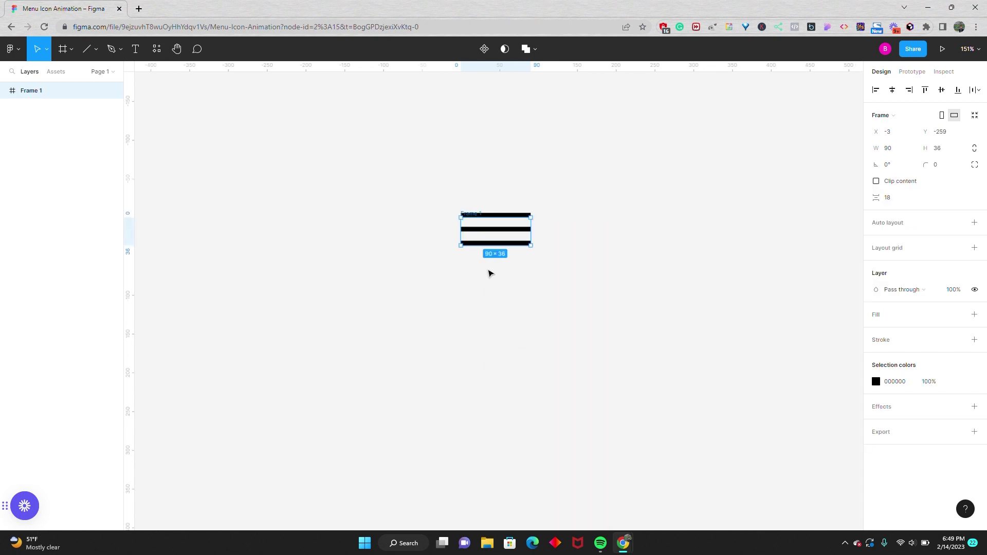
pyautogui.doubleClick(46, 97)
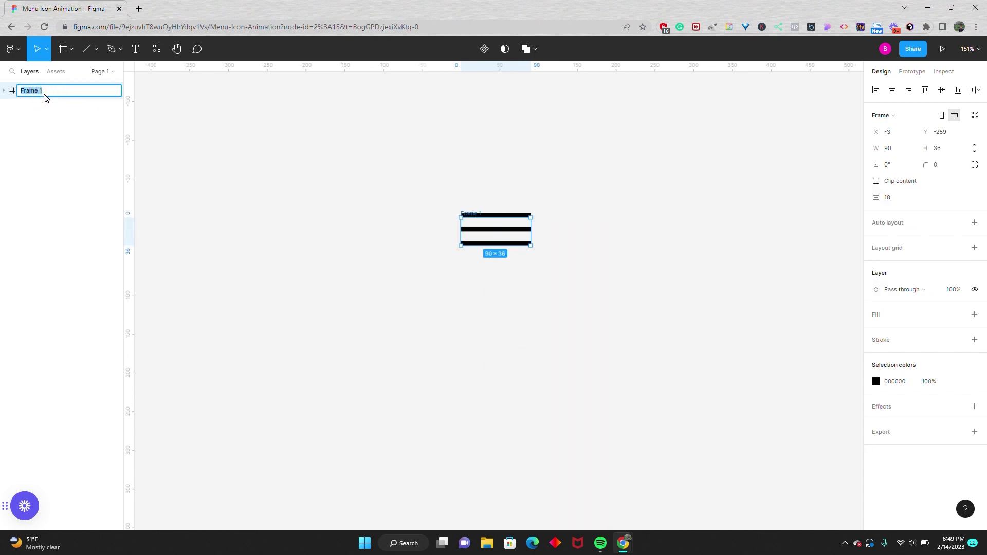
pyautogui.write('Hamburger')
pyautogui.press('Return')
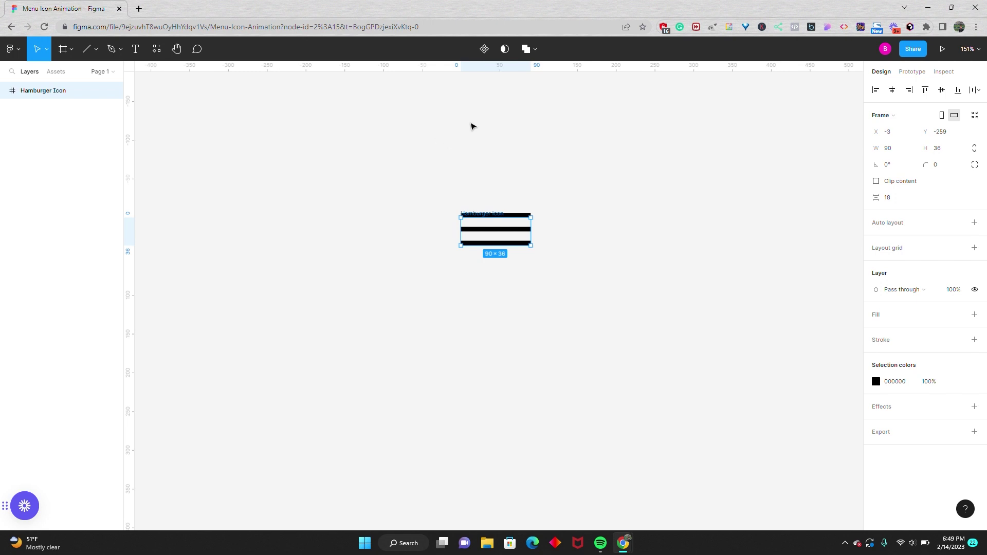
pyautogui.click(484, 52)
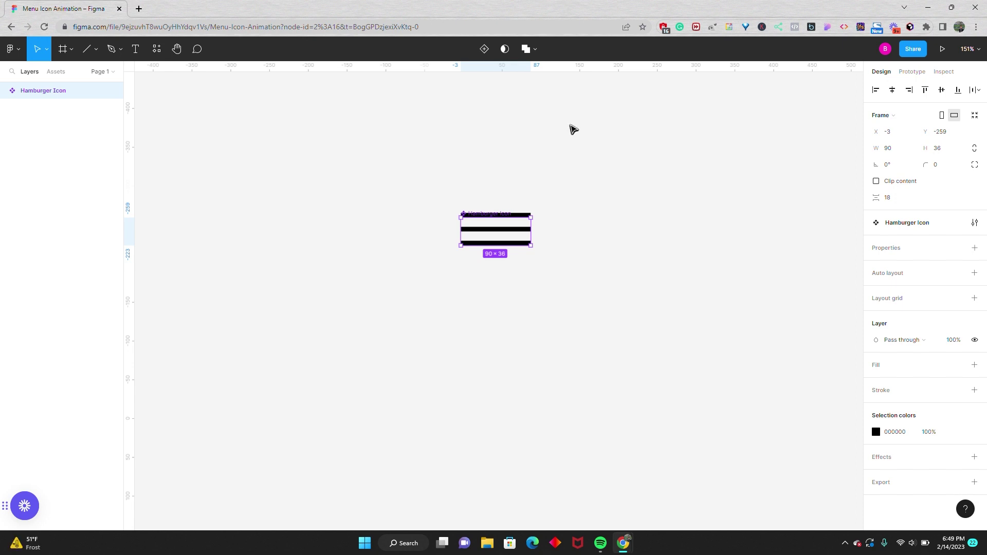
# - Add a second variant to Hamburger Icon and enlarge the component set
pyautogui.click(483, 50)
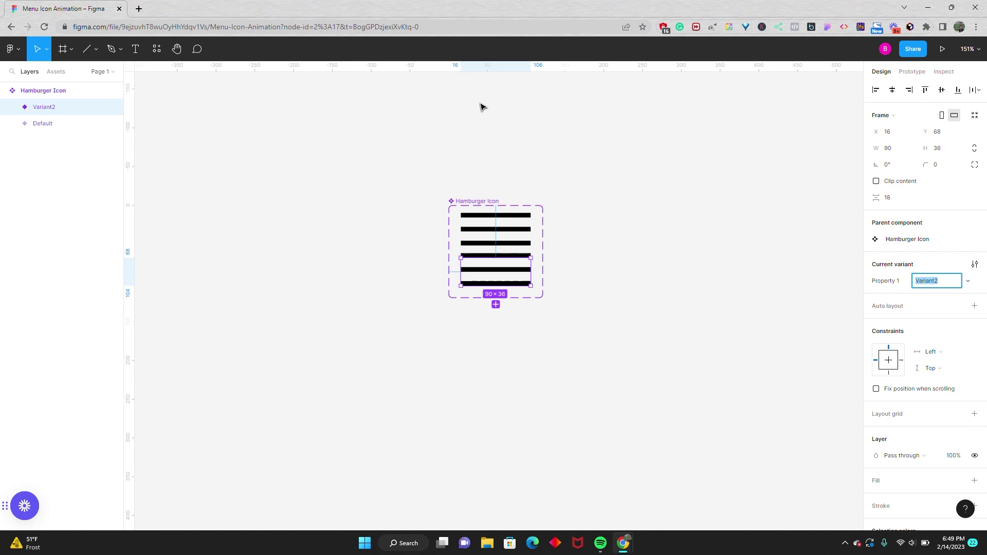
pyautogui.click(471, 200)
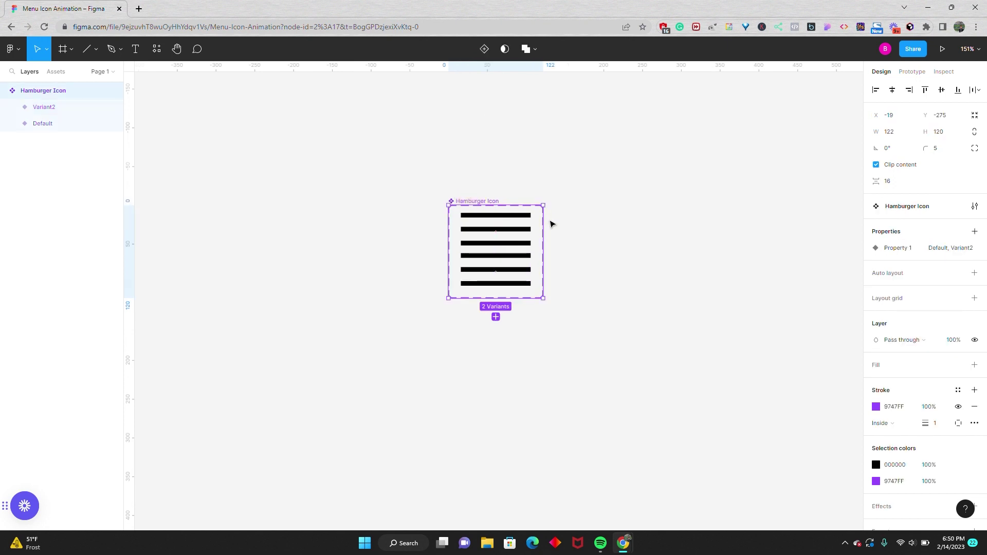
pyautogui.moveTo(543, 221); pyautogui.dragTo(670, 218)
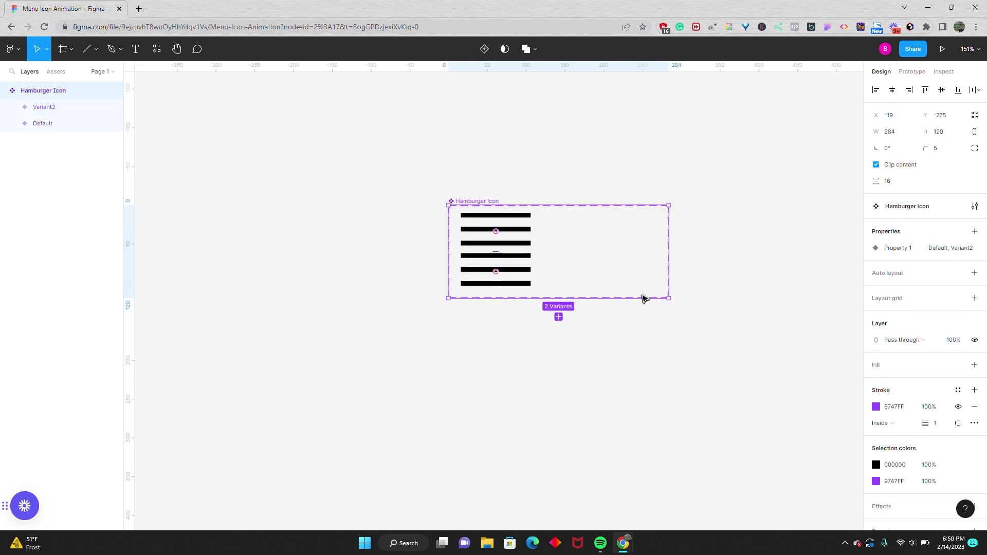
pyautogui.moveTo(665, 297); pyautogui.dragTo(669, 381)
pyautogui.moveTo(669, 307); pyautogui.dragTo(794, 289)
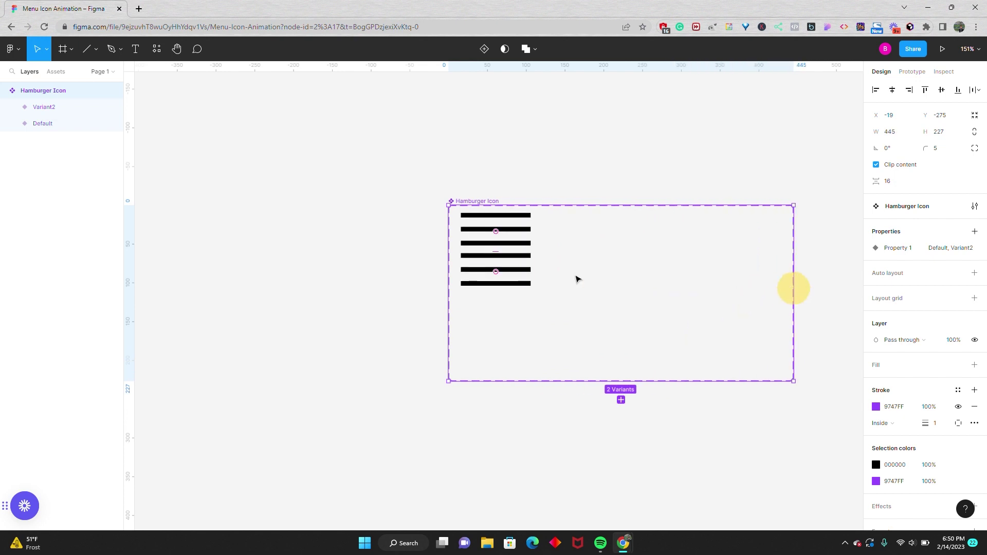
# - Move Variant2 down below the Default variant
pyautogui.click(499, 267)
pyautogui.moveTo(507, 271); pyautogui.dragTo(507, 295)
pyautogui.click(568, 274)
pyautogui.click(507, 286)
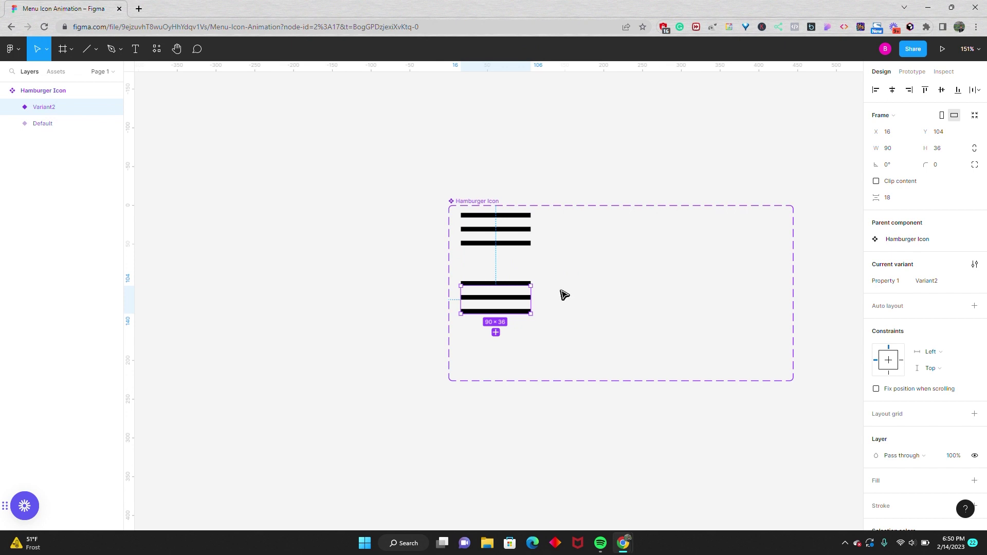
# - Move Variant2's top and bottom lines onto its middle line, then copy Variant2 rightward as Variant3
pyautogui.scroll(5, 546, 289)
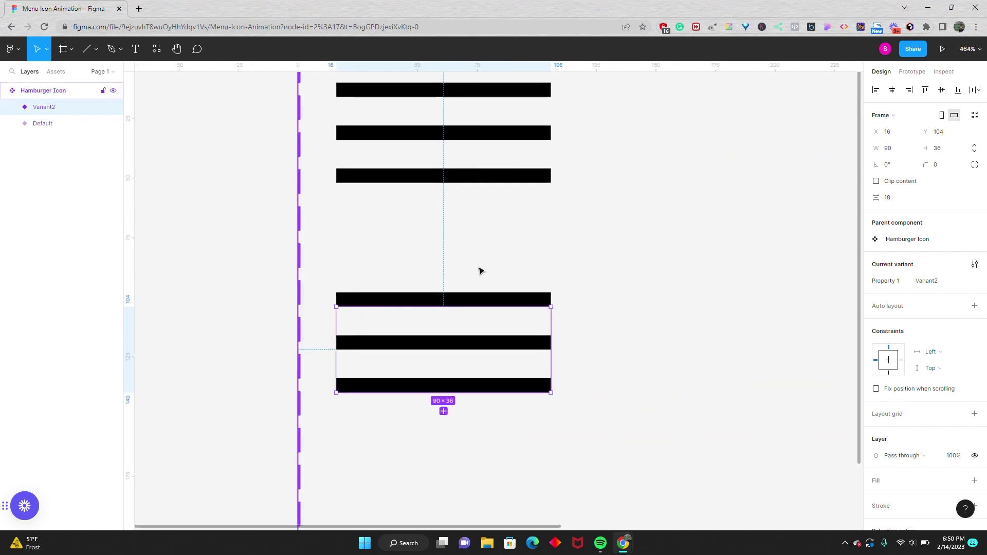
pyautogui.click(477, 300)
pyautogui.moveTo(478, 299); pyautogui.dragTo(474, 342)
pyautogui.click(474, 386)
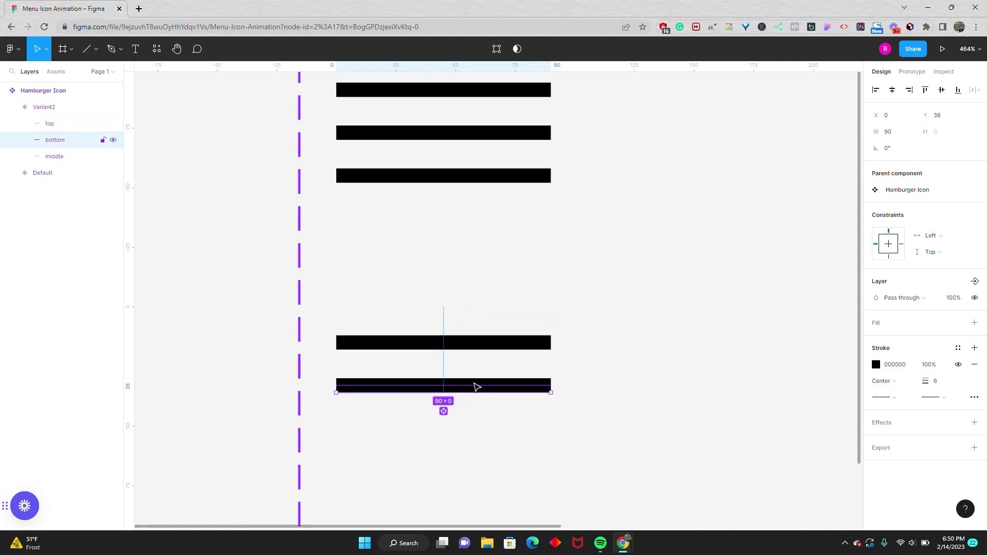
pyautogui.moveTo(474, 387); pyautogui.dragTo(472, 346)
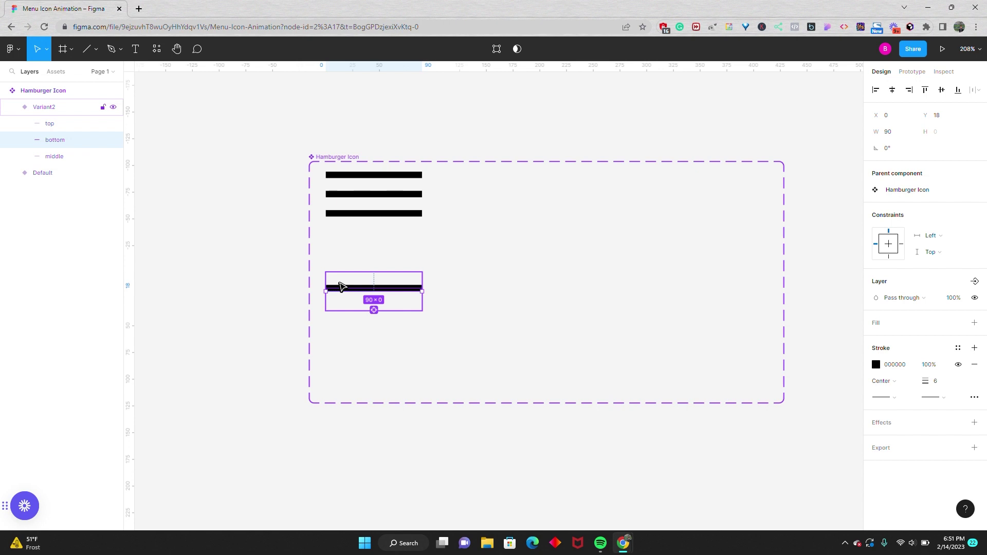
pyautogui.press('Escape')
pyautogui.moveTo(363, 282); pyautogui.dragTo(520, 276)
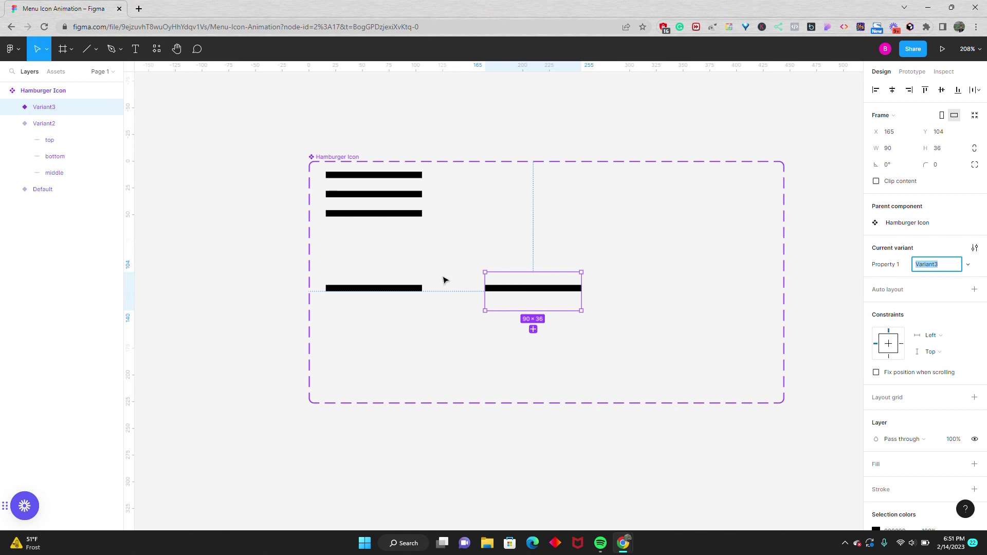
# - Copy the single-line Variant2 downward to create Variant4
pyautogui.click(441, 300)
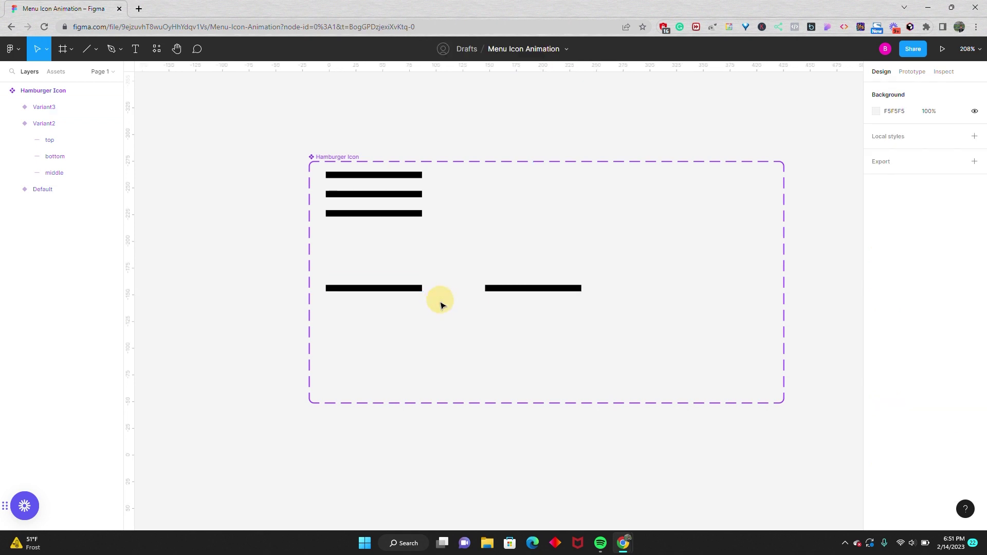
pyautogui.click(397, 287)
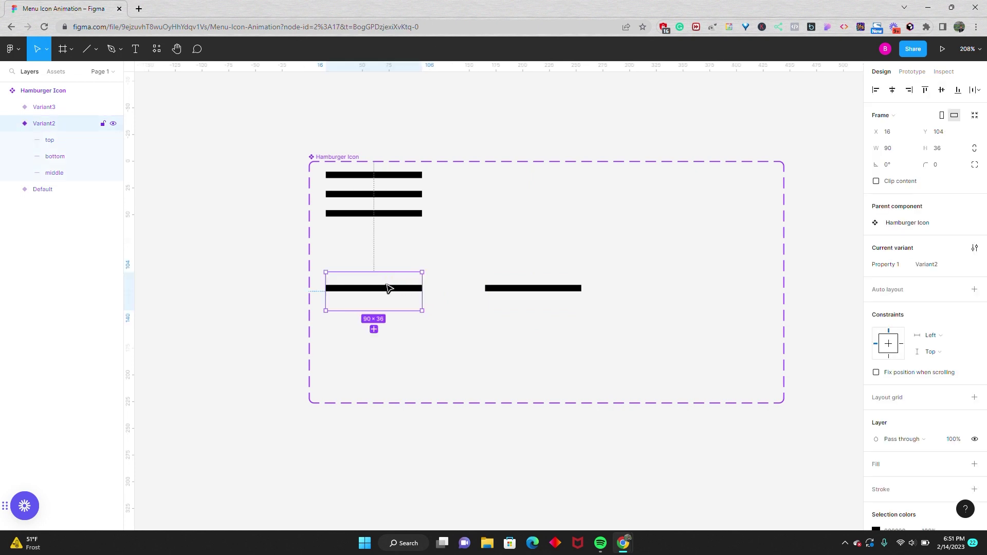
pyautogui.moveTo(388, 288); pyautogui.dragTo(388, 366)
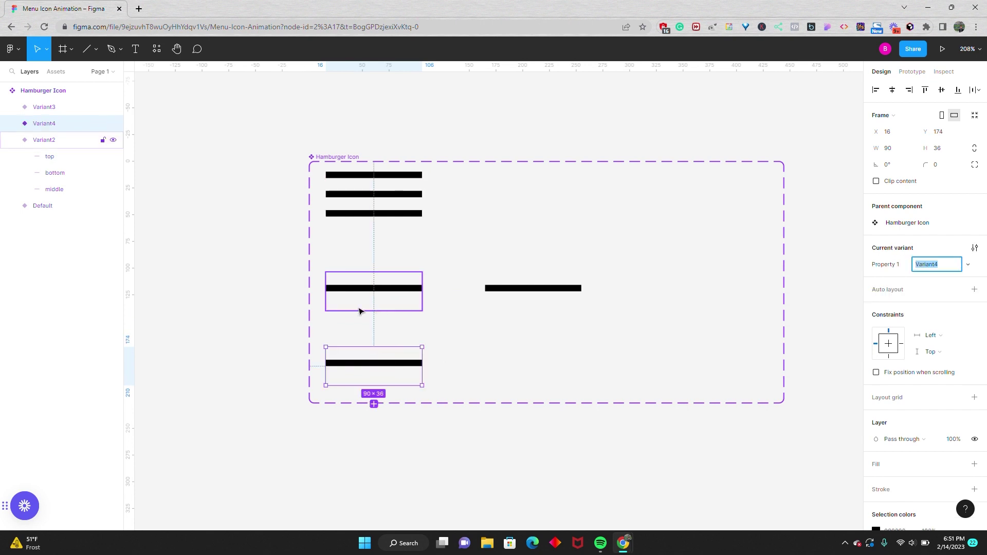
pyautogui.click(12, 124)
# - Rotate Variant4's top line 45° and bottom line -45°, and hide its middle line
pyautogui.click(53, 142)
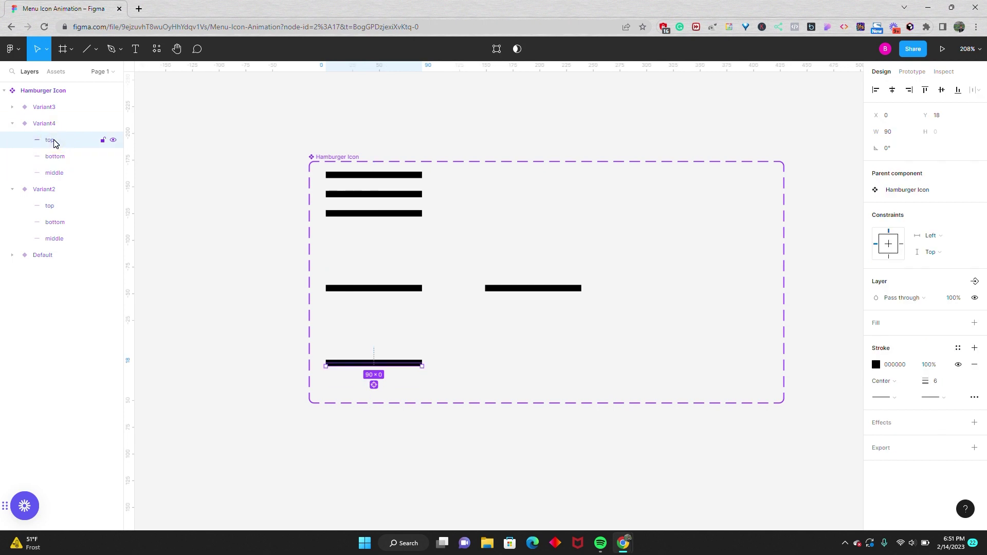
pyautogui.click(887, 149)
pyautogui.write('45')
pyautogui.press('Return')
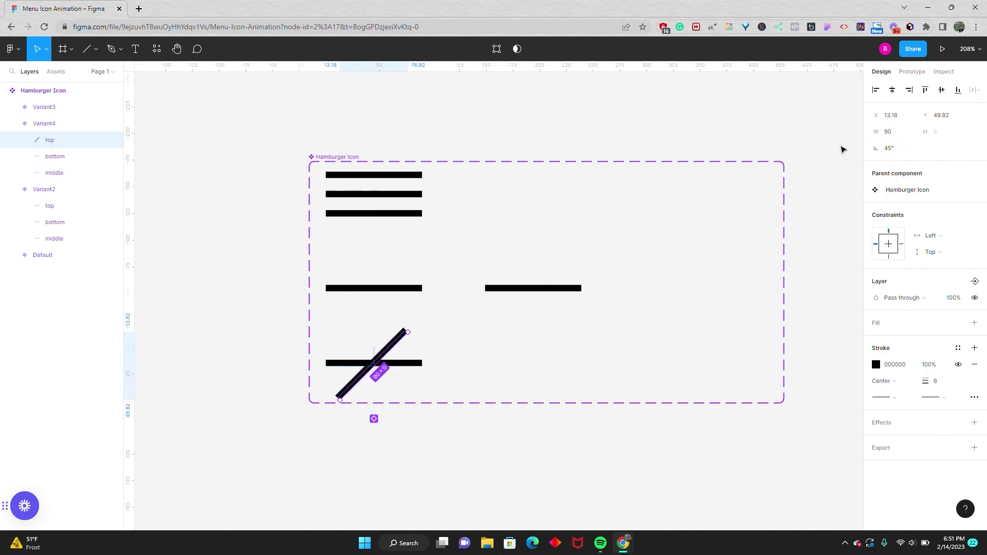
pyautogui.click(63, 161)
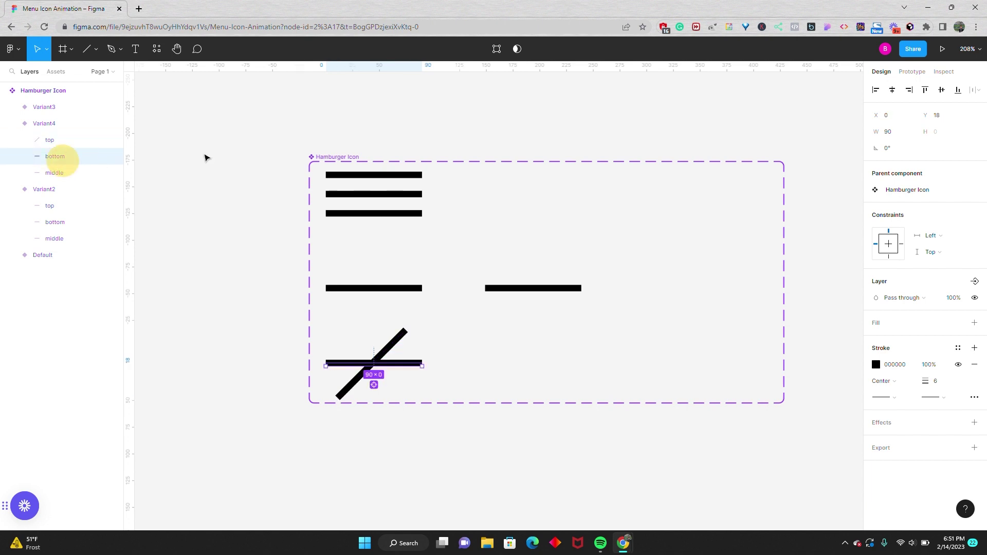
pyautogui.write('-45')
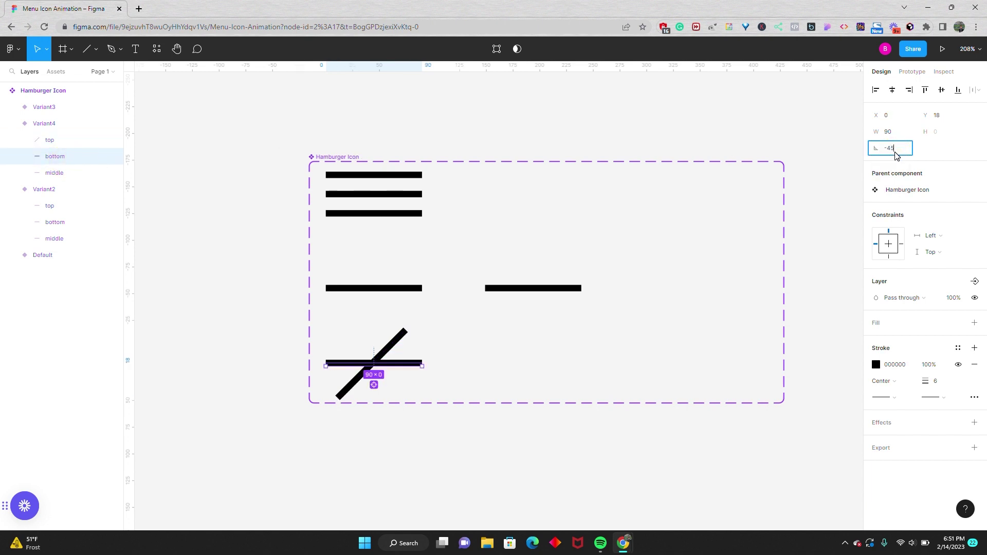
pyautogui.press('Return')
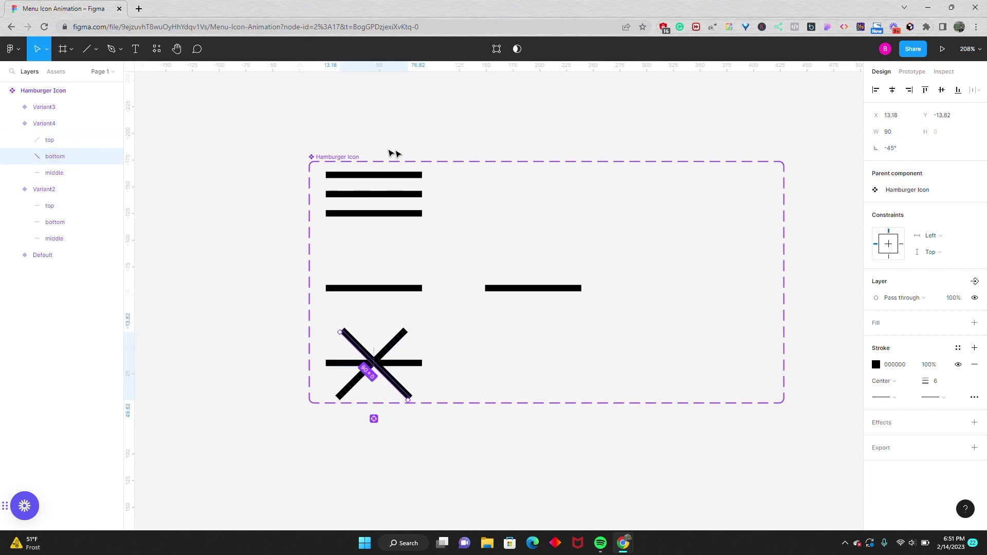
pyautogui.click(114, 175)
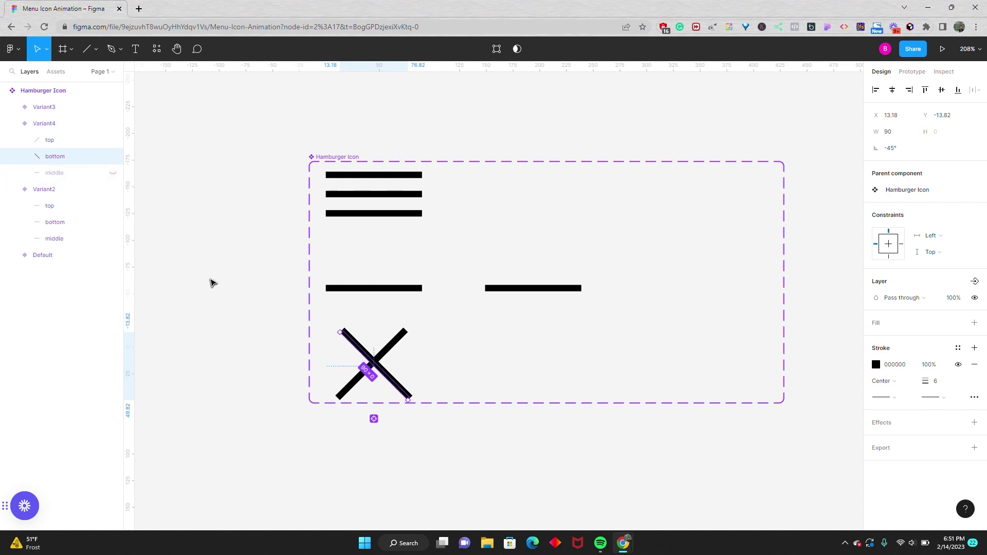
pyautogui.click(210, 282)
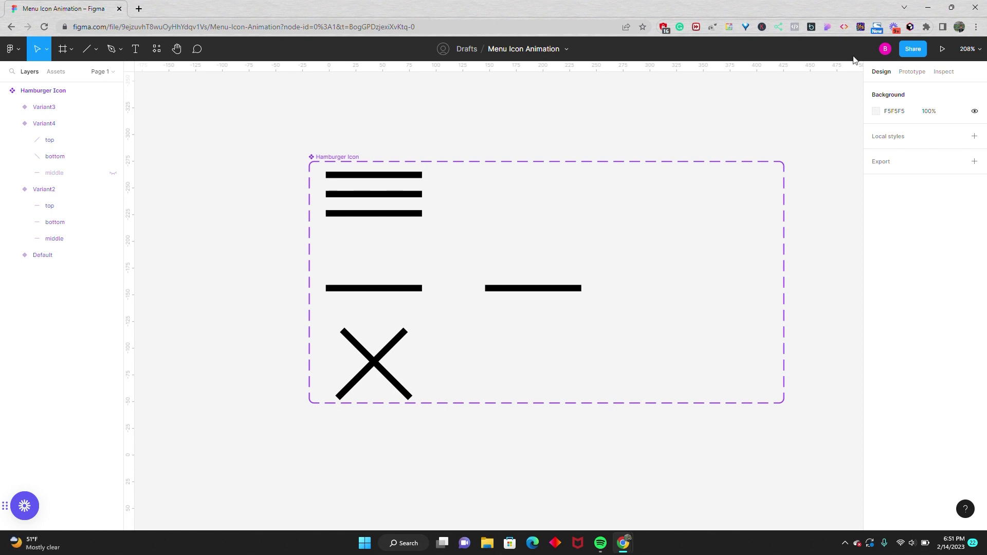
pyautogui.click(906, 72)
# - Link Default to Variant2 on click using Smart animate with a 350ms duration
pyautogui.click(402, 184)
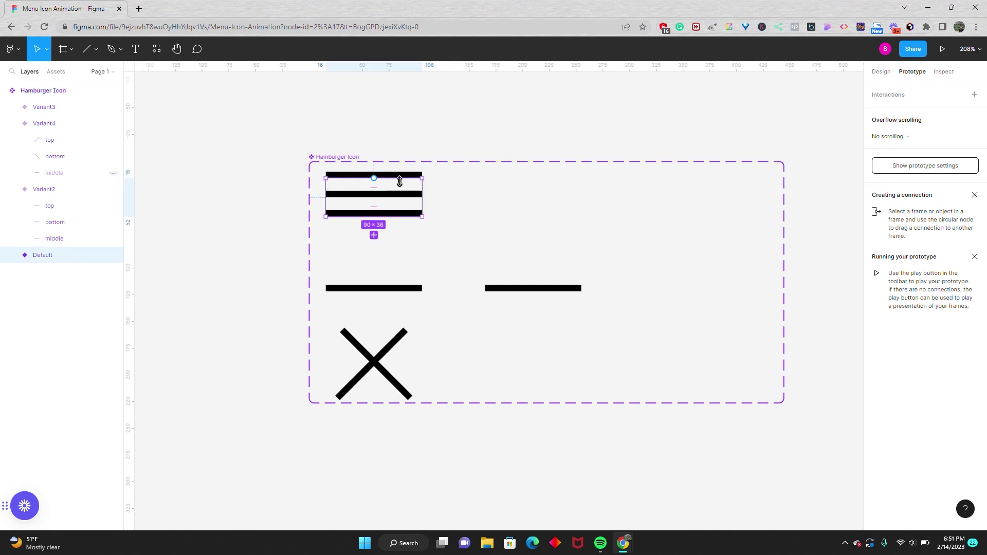
pyautogui.moveTo(422, 198); pyautogui.dragTo(417, 291)
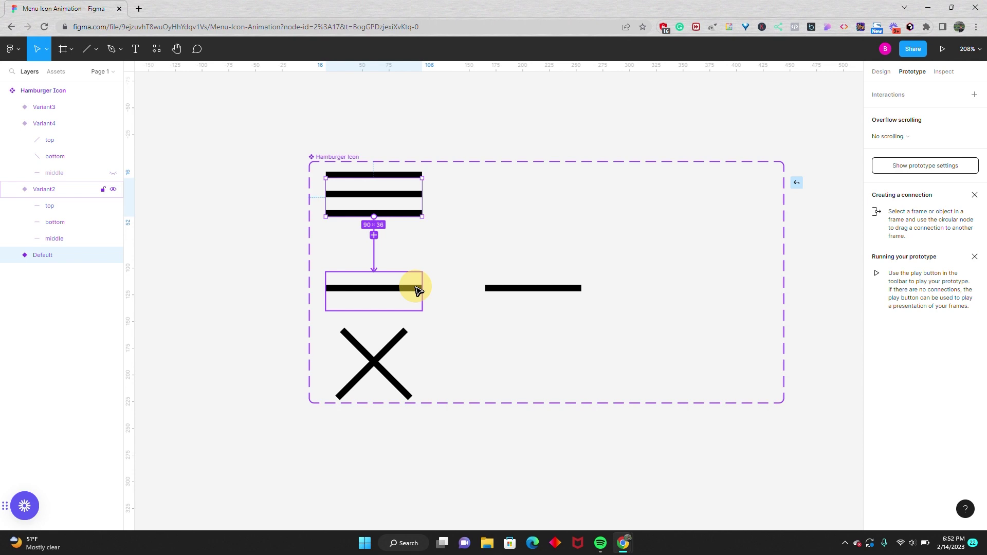
pyautogui.moveTo(417, 290); pyautogui.dragTo(418, 291)
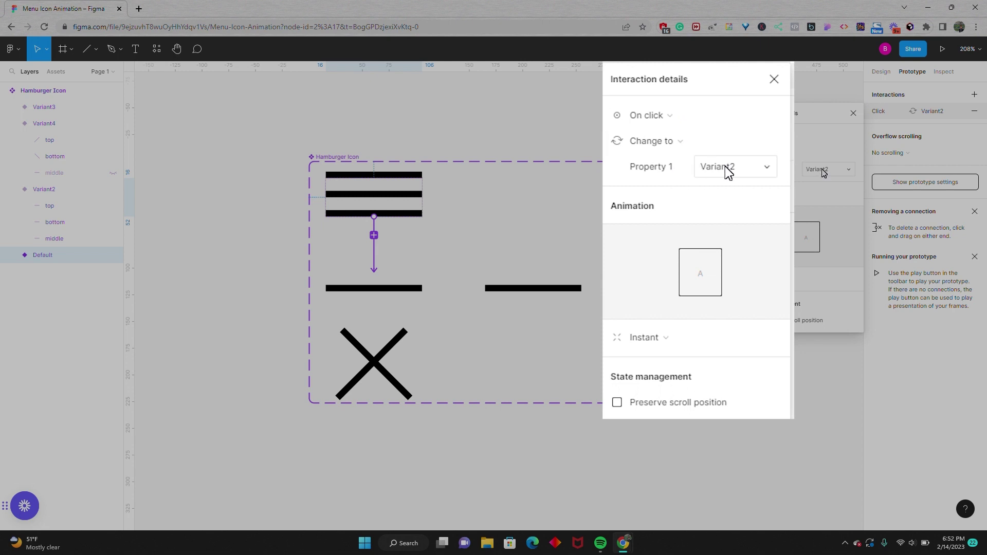
pyautogui.click(676, 341)
pyautogui.click(671, 373)
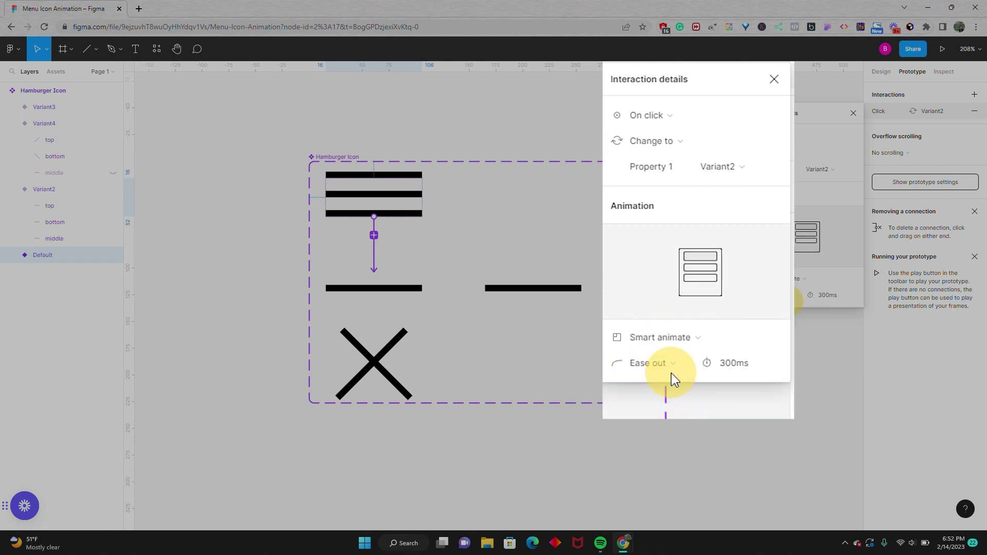
pyautogui.click(737, 370)
pyautogui.write('350')
pyautogui.press('Return')
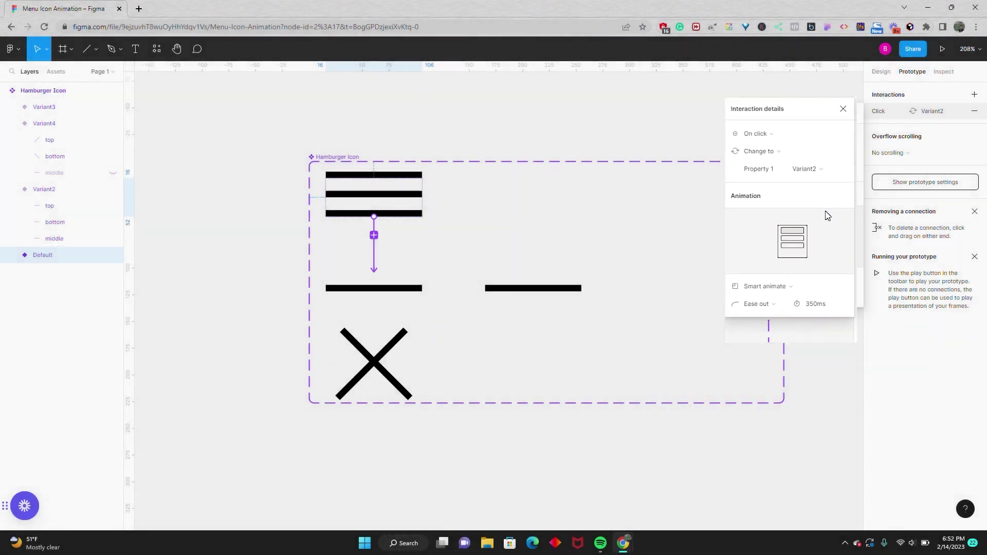
pyautogui.click(853, 114)
pyautogui.click(415, 289)
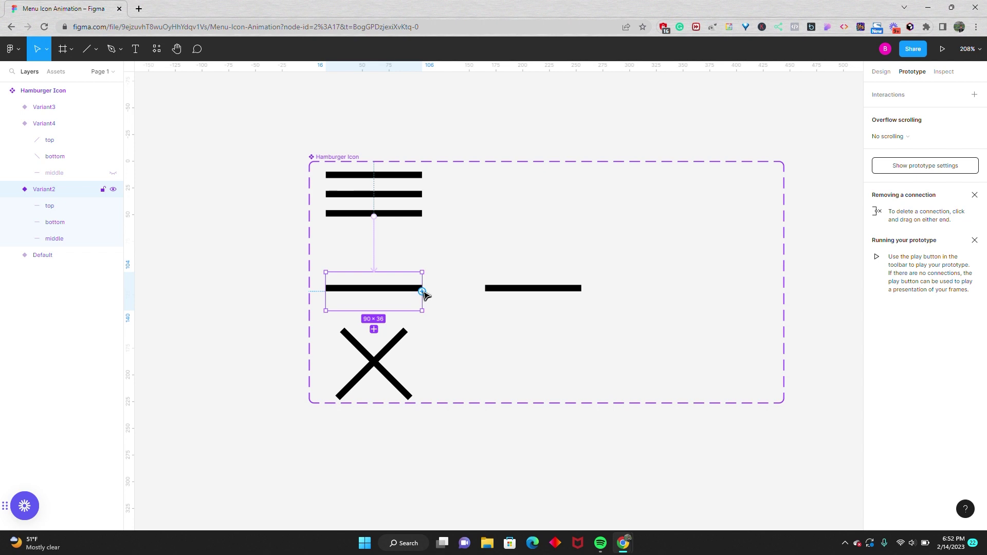
# - Connect Variant2 to Variant4 with an After delay trigger of 1ms
pyautogui.moveTo(423, 292); pyautogui.dragTo(400, 368)
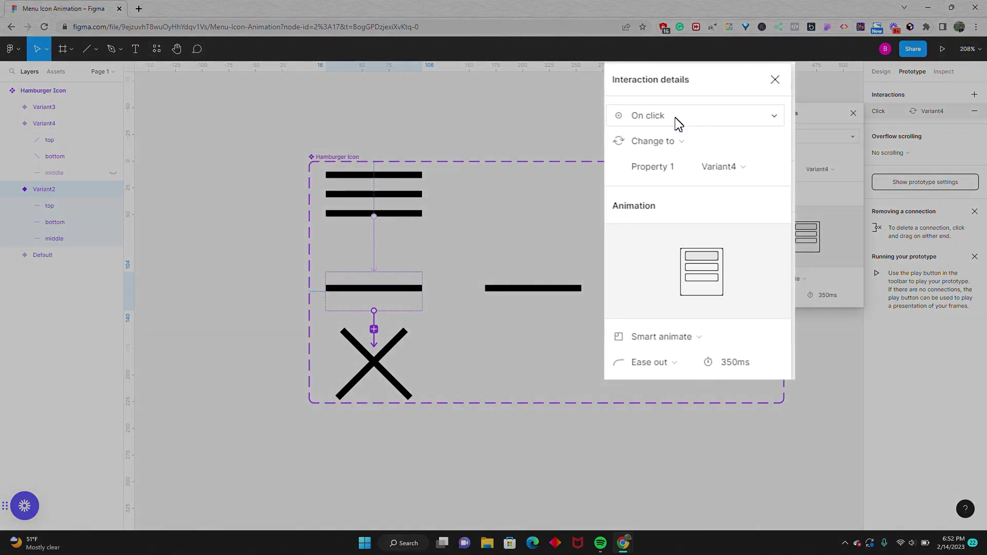
pyautogui.click(674, 116)
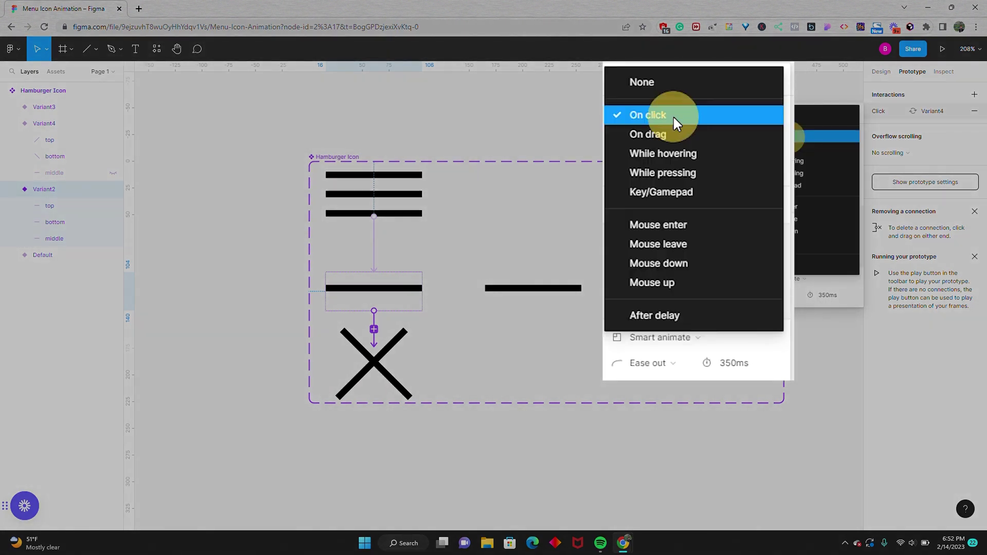
pyautogui.click(671, 318)
pyautogui.click(736, 122)
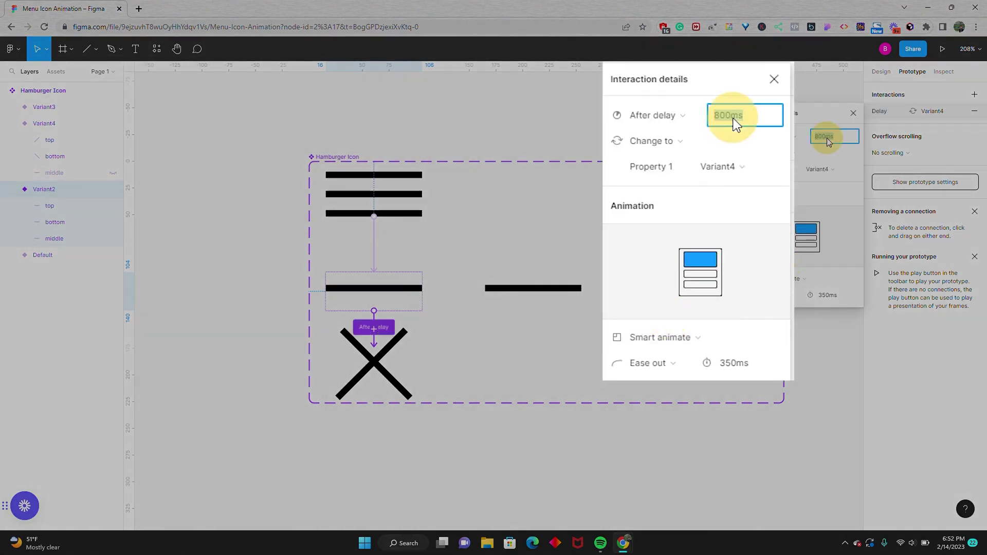
pyautogui.write('1')
pyautogui.press('Tab')
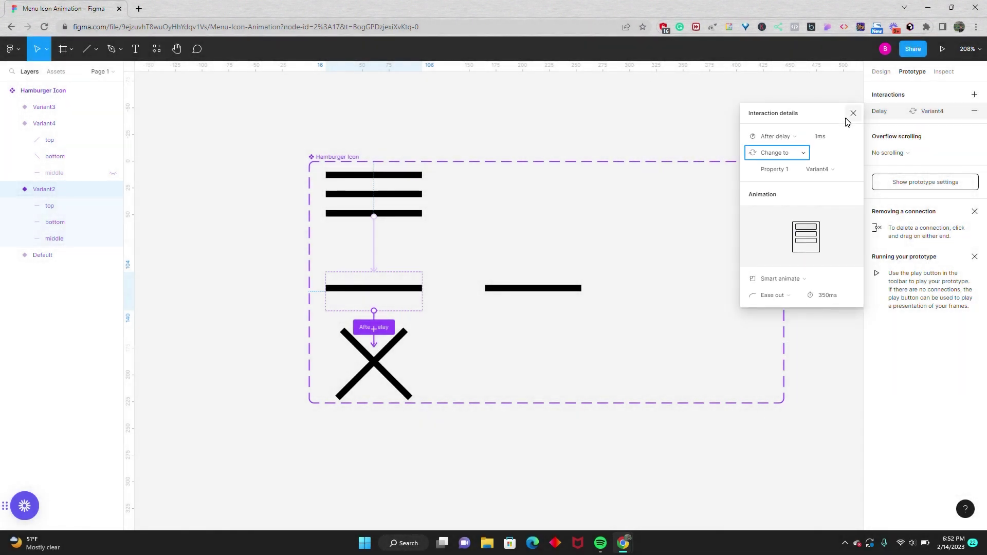
pyautogui.click(853, 114)
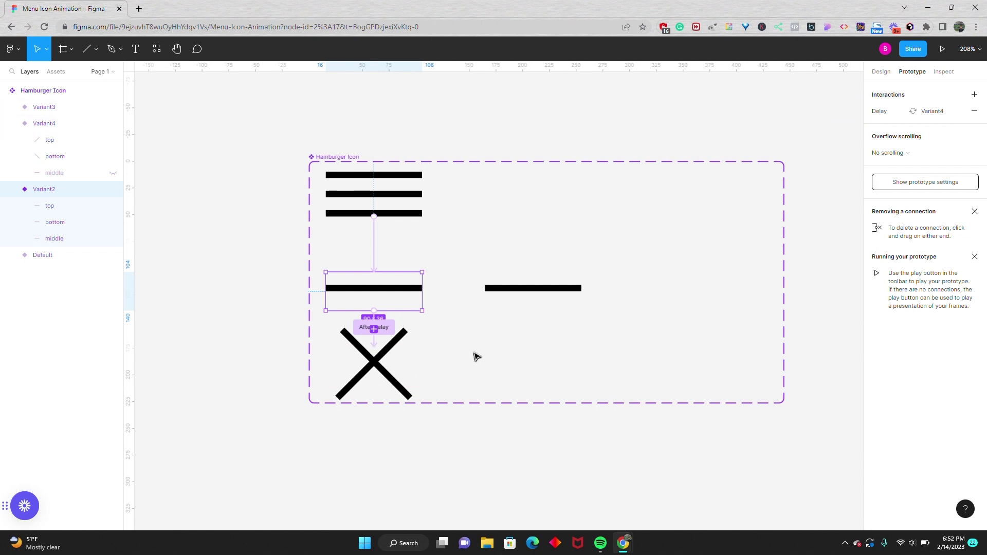
pyautogui.click(384, 366)
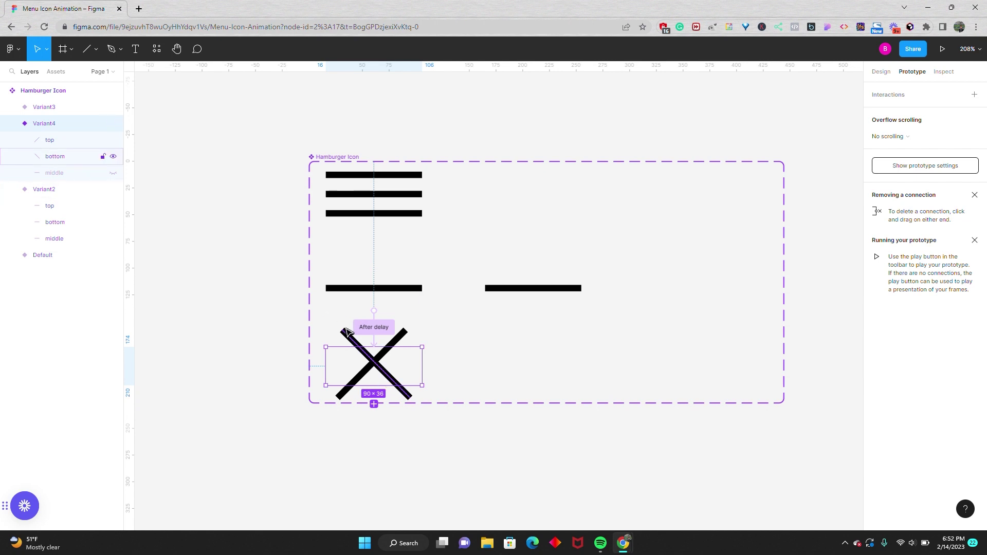
# - Link the X variant (Variant4) on click to Variant3 with Smart animate
pyautogui.moveTo(422, 366); pyautogui.dragTo(494, 292)
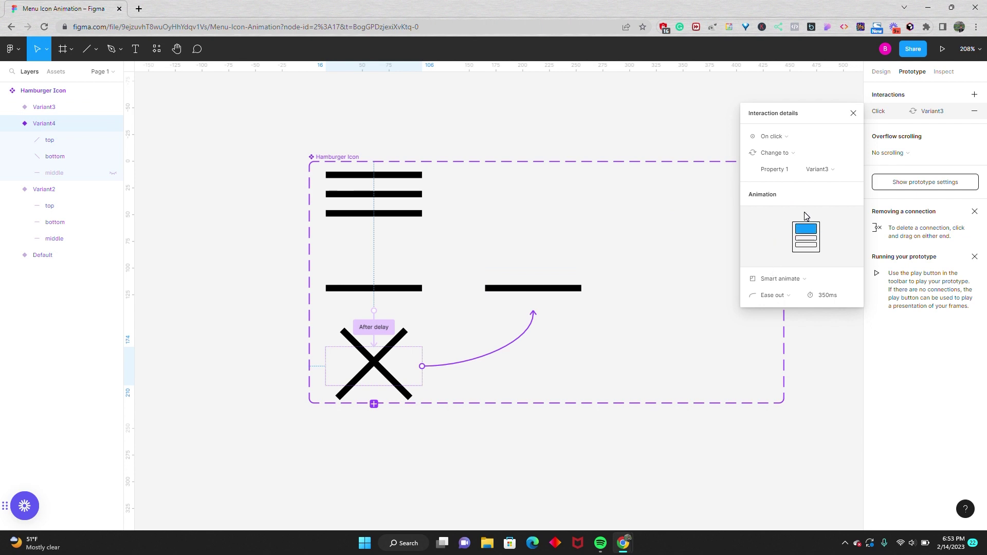
pyautogui.click(854, 114)
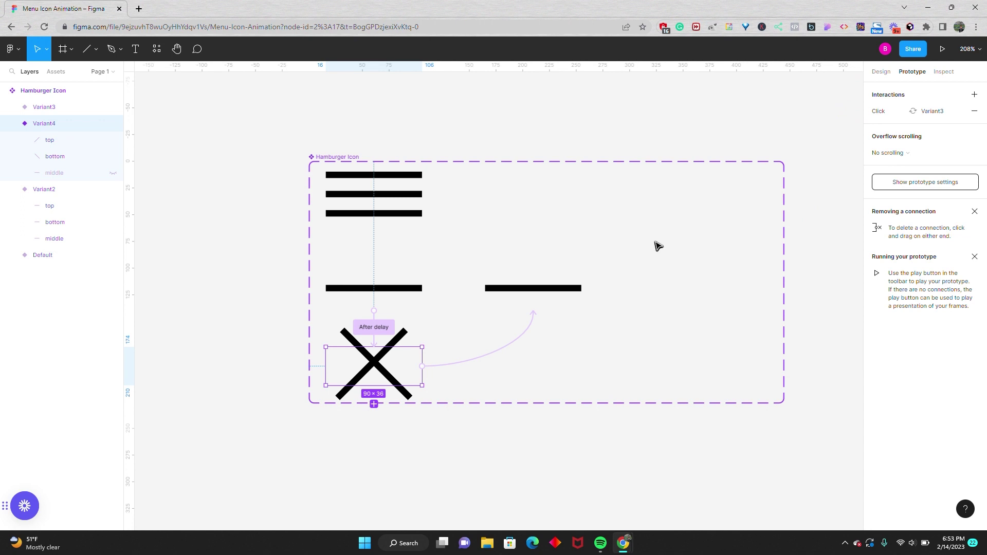
# - Connect Variant3 to the Default hamburger variant with a prototype interaction
pyautogui.click(578, 287)
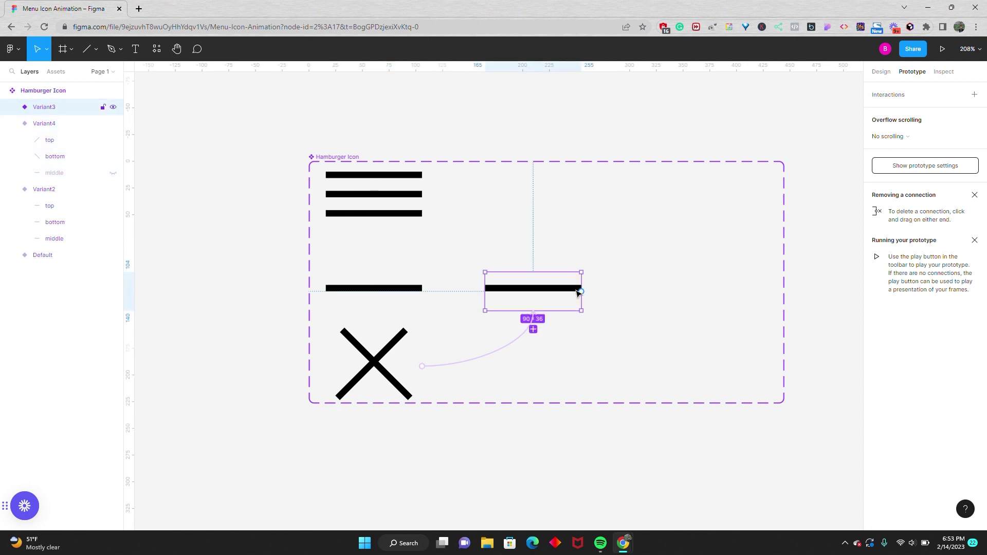
pyautogui.moveTo(581, 292); pyautogui.dragTo(427, 191)
pyautogui.moveTo(581, 290); pyautogui.dragTo(421, 206)
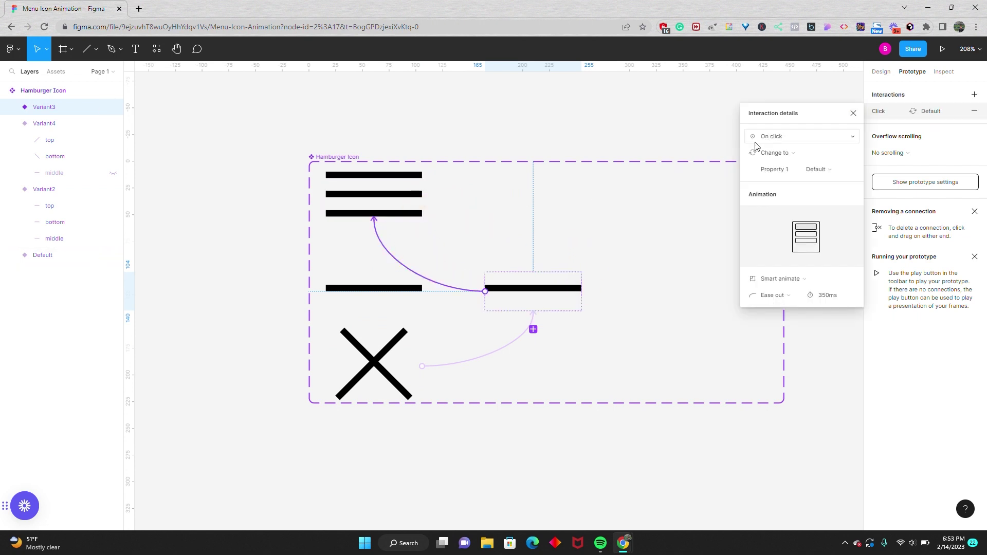
# - Set the Variant3 interaction trigger to After delay of 1 ms, then fit the component set in view
pyautogui.click(774, 138)
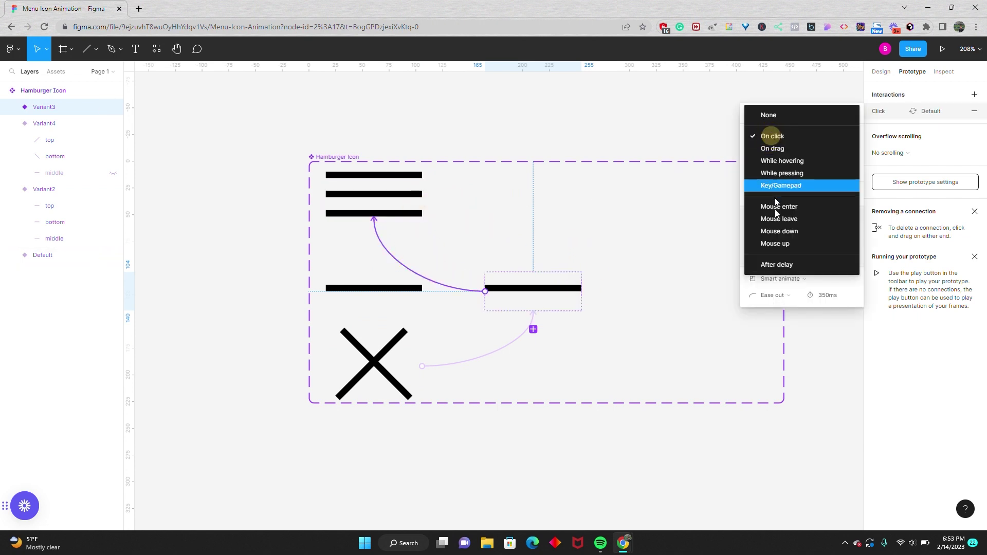
pyautogui.click(779, 264)
pyautogui.click(823, 136)
pyautogui.write('1')
pyautogui.press('Tab')
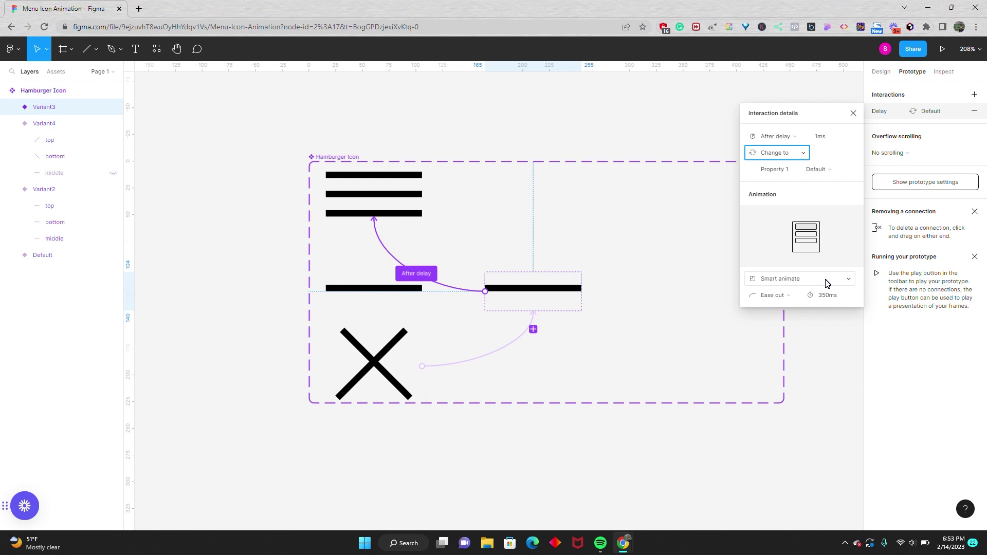
pyautogui.click(853, 113)
pyautogui.click(697, 101)
pyautogui.hotkey('shift', '1')
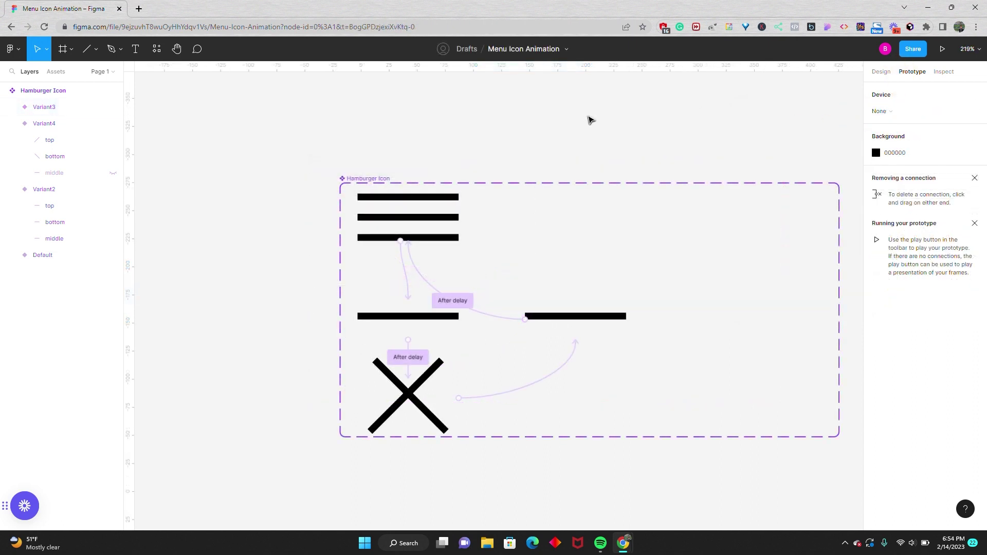
# - Draw a new frame, Frame 1, on the empty canvas
pyautogui.click(881, 72)
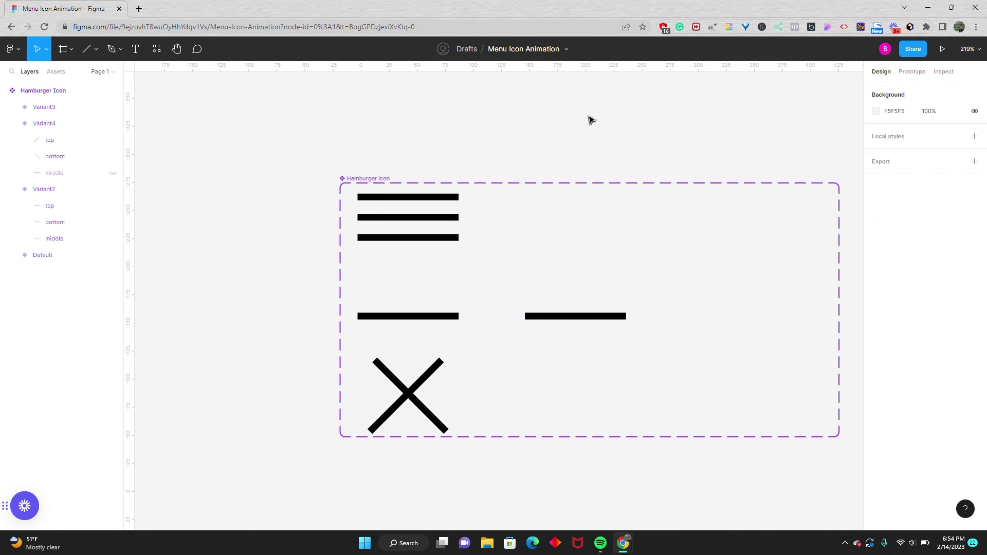
pyautogui.scroll(-10, 546, 133)
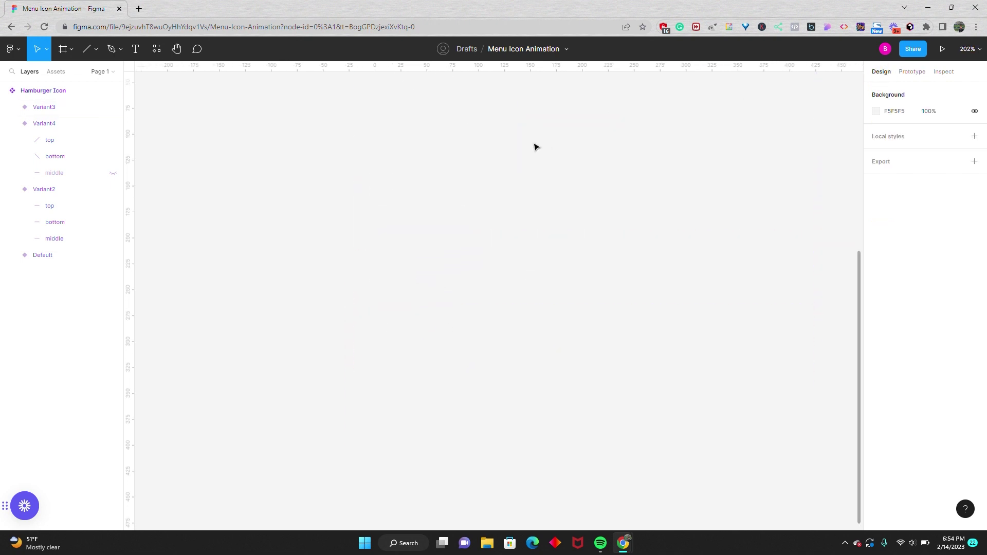
pyautogui.click(62, 49)
pyautogui.moveTo(326, 167); pyautogui.dragTo(623, 392)
# - Place a Hamburger Icon instance from Assets inside Frame 1 and present Frame 1 as a prototype
pyautogui.click(61, 76)
pyautogui.moveTo(32, 150); pyautogui.dragTo(491, 270)
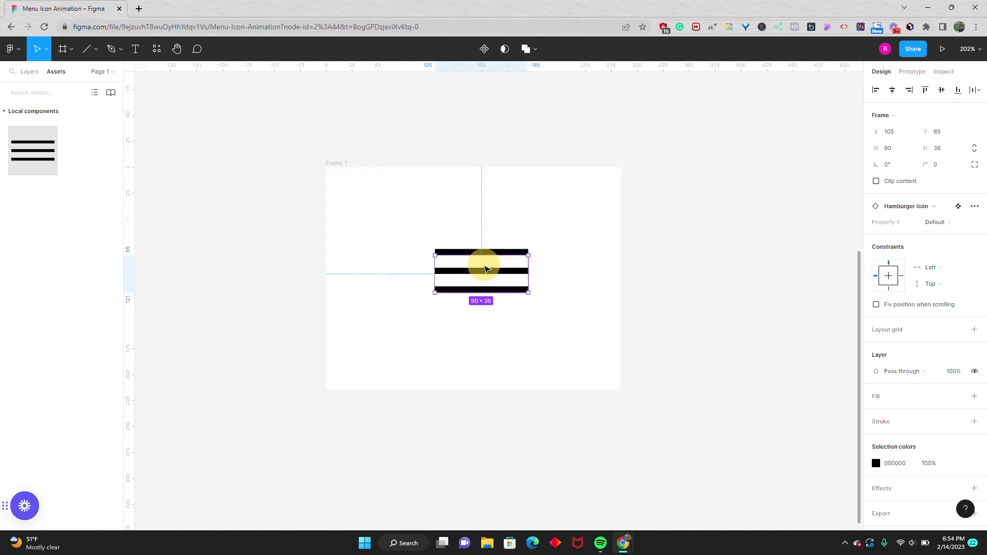
pyautogui.click(468, 216)
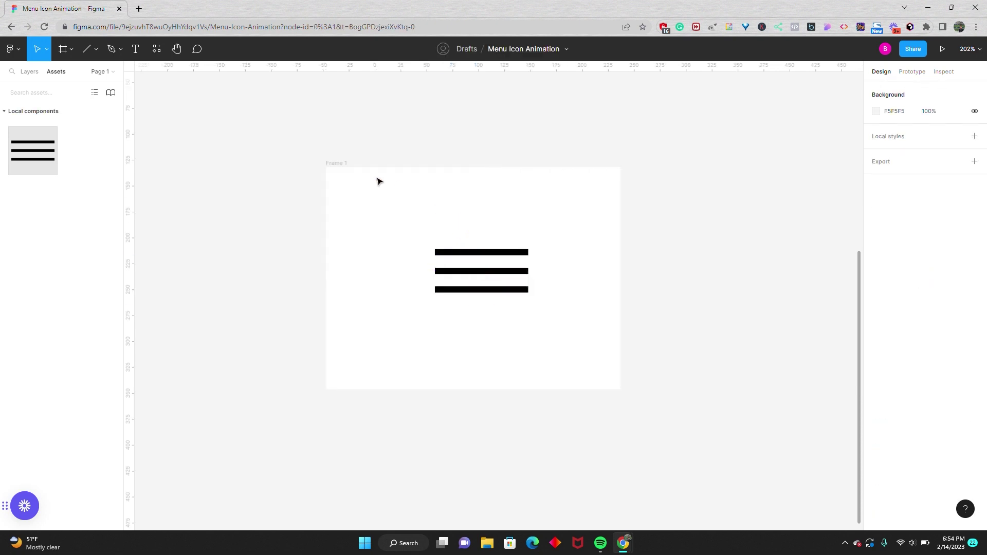
pyautogui.click(340, 166)
pyautogui.click(943, 48)
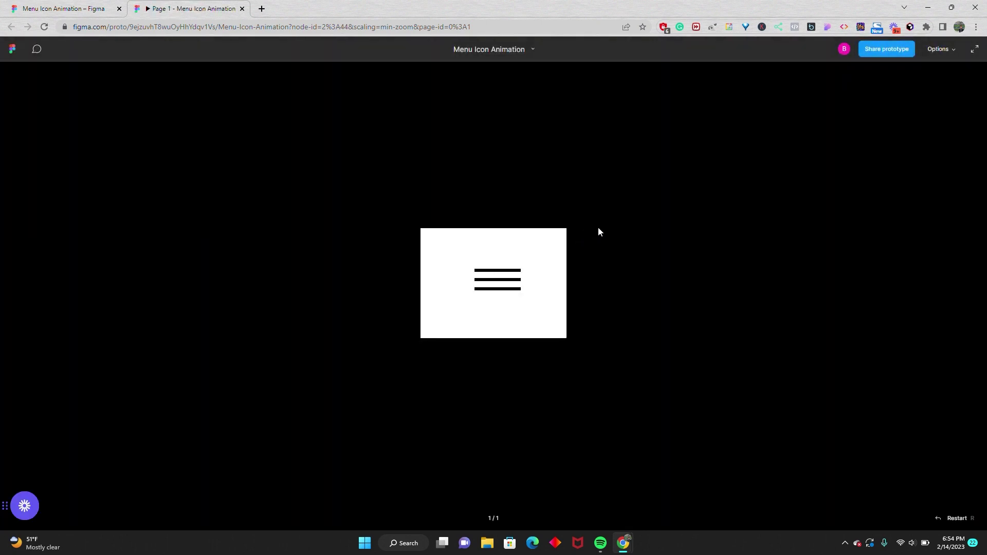
# - Toggle the preview icon hamburger to X, back to hamburger, and to X again
pyautogui.click(585, 229)
pyautogui.click(491, 287)
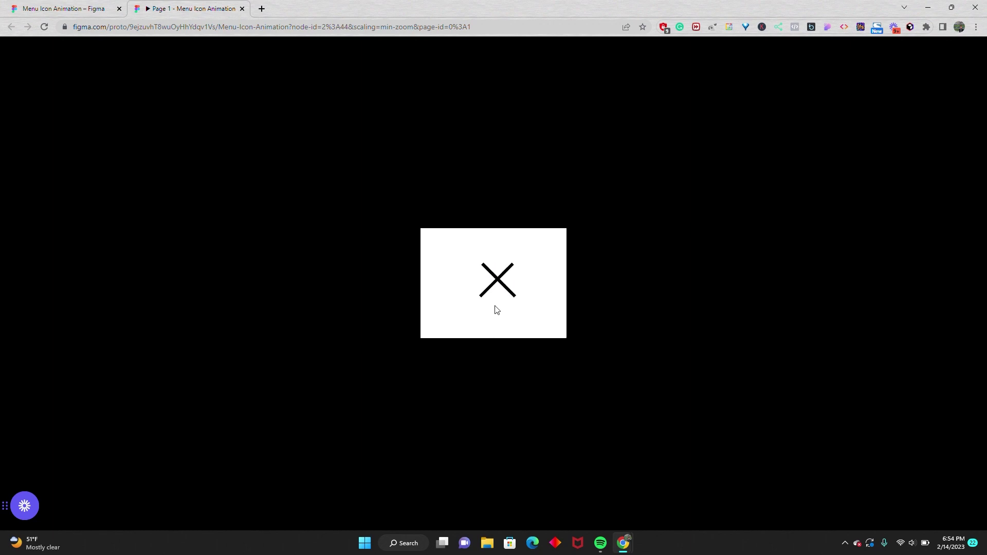
pyautogui.click(497, 283)
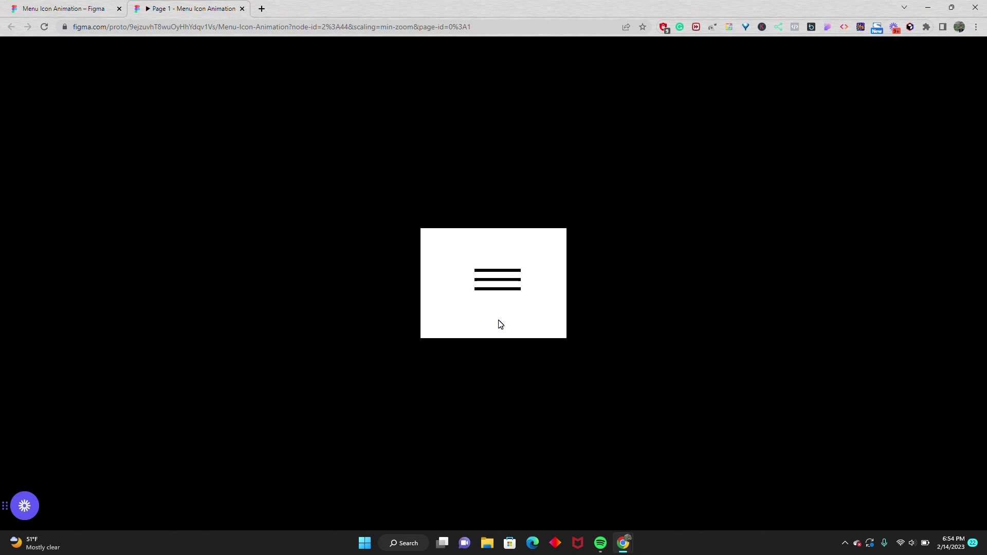
pyautogui.click(497, 284)
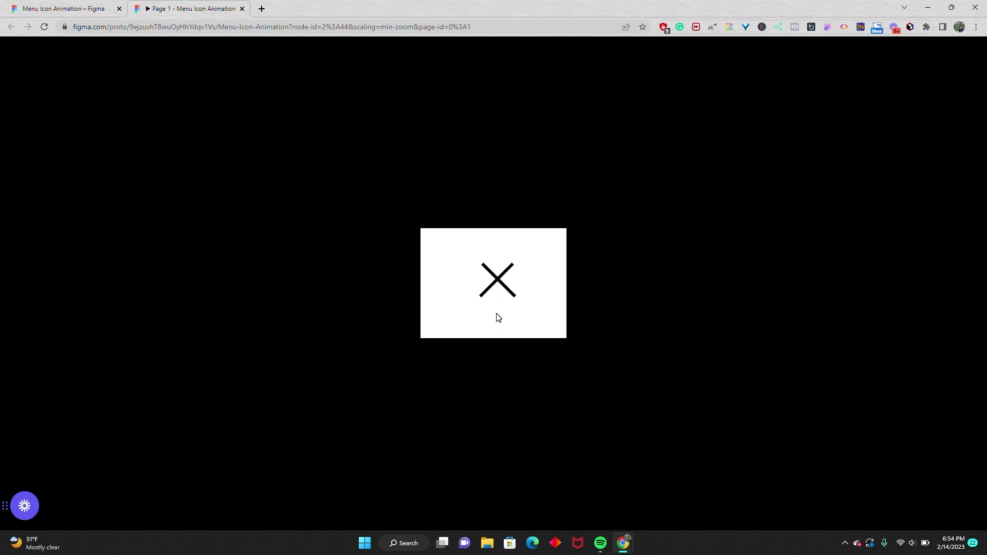